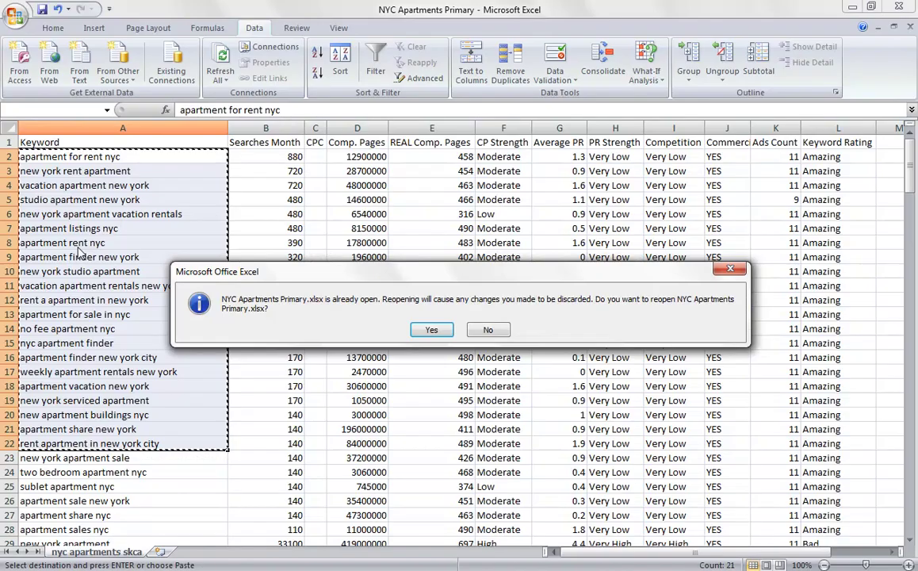
Decline reopening NYC Apartments Primary.xlsx and select the first keyword cell, A2
click(487, 330)
click(290, 300)
click(321, 288)
double_click(274, 271)
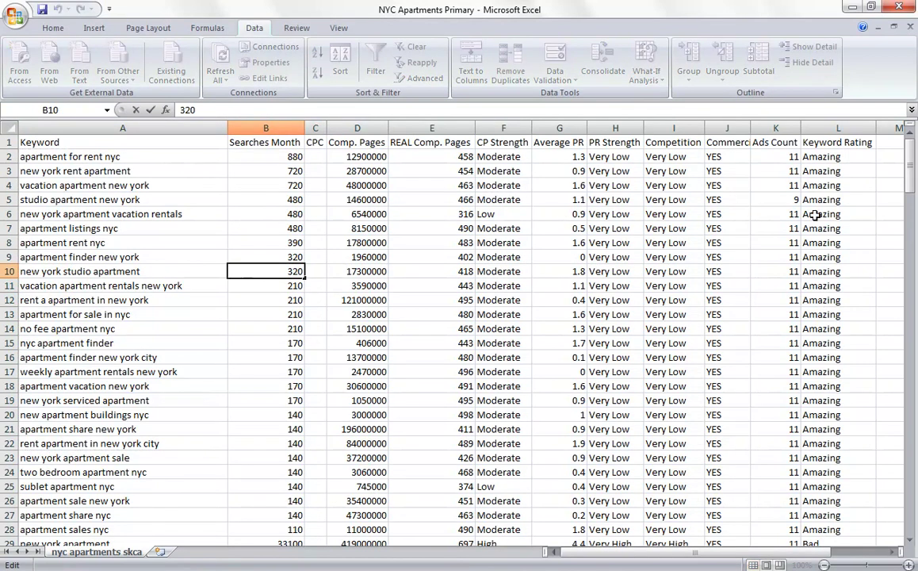
click(911, 163)
click(171, 157)
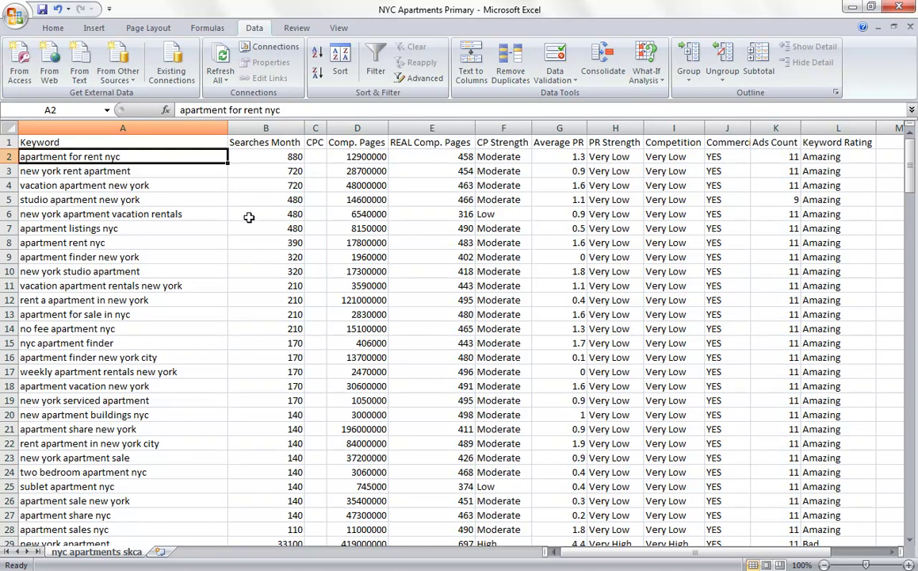
Copy the keyword "new york apartment vacation rentals" from cell A6
click(212, 218)
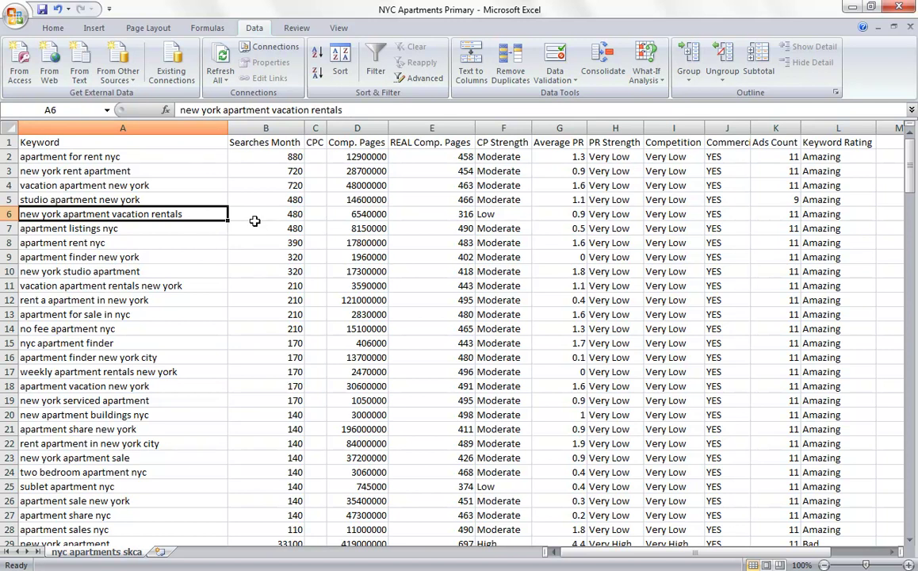
right_click(208, 216)
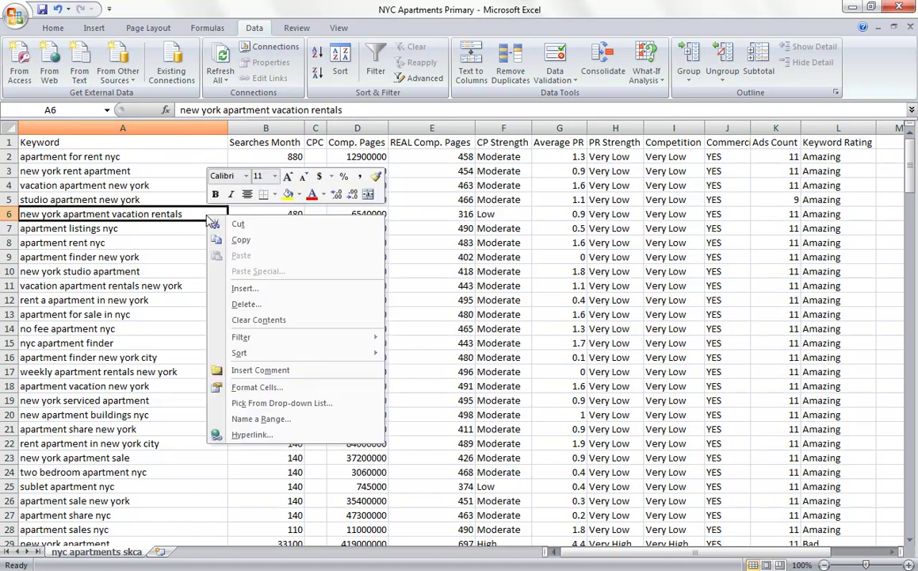
click(240, 239)
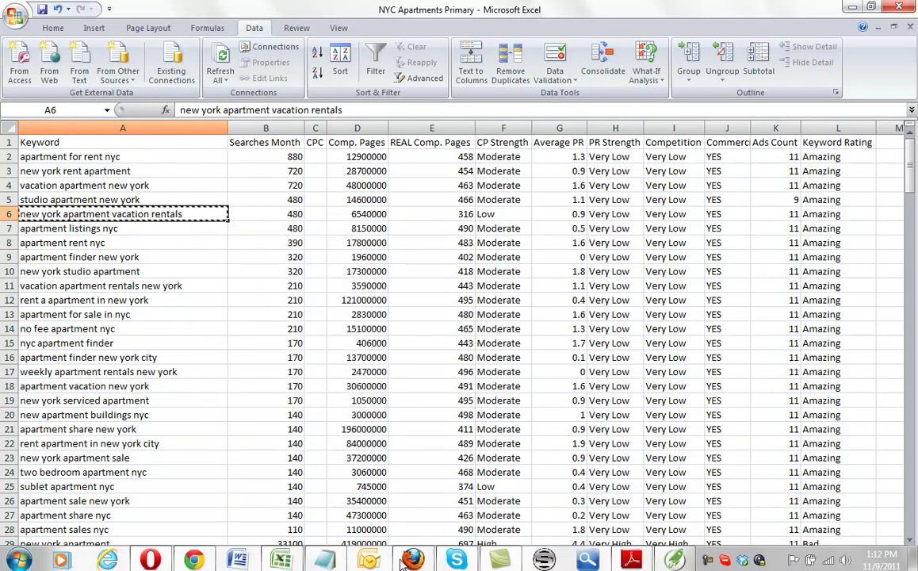
Switch to Opera and paste the copied keyword into the Content Revenge keyword list, keeping the NYC Apartments category
click(151, 560)
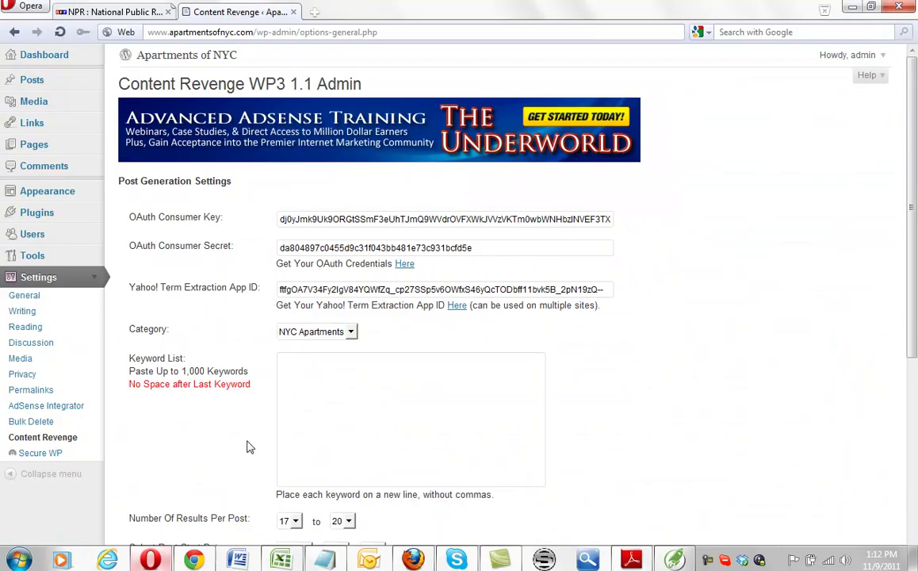
click(340, 381)
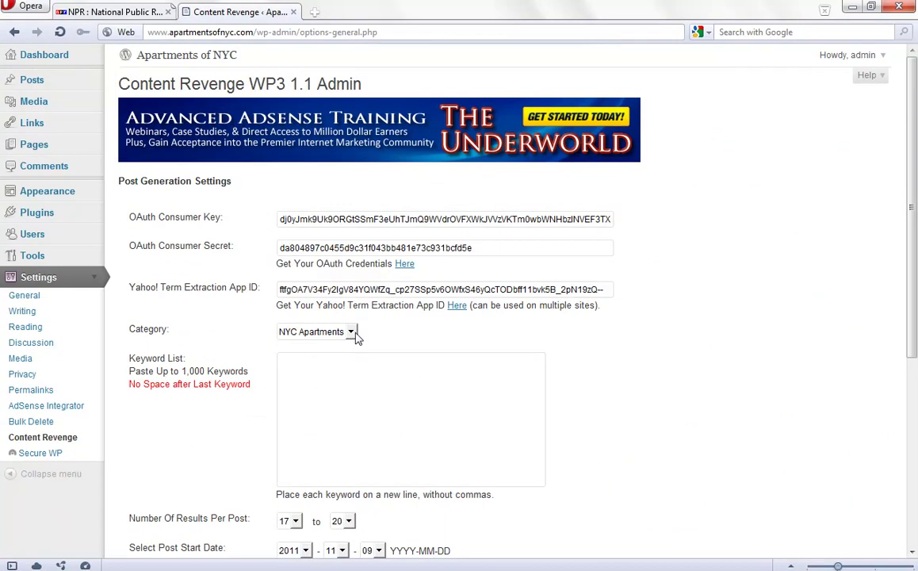
click(351, 334)
click(353, 335)
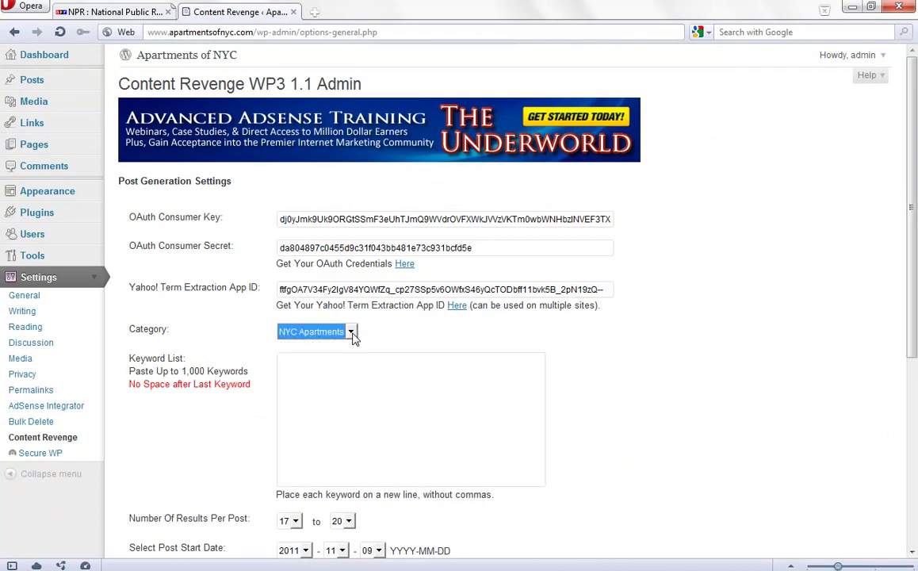
click(320, 371)
key(ctrl+v)
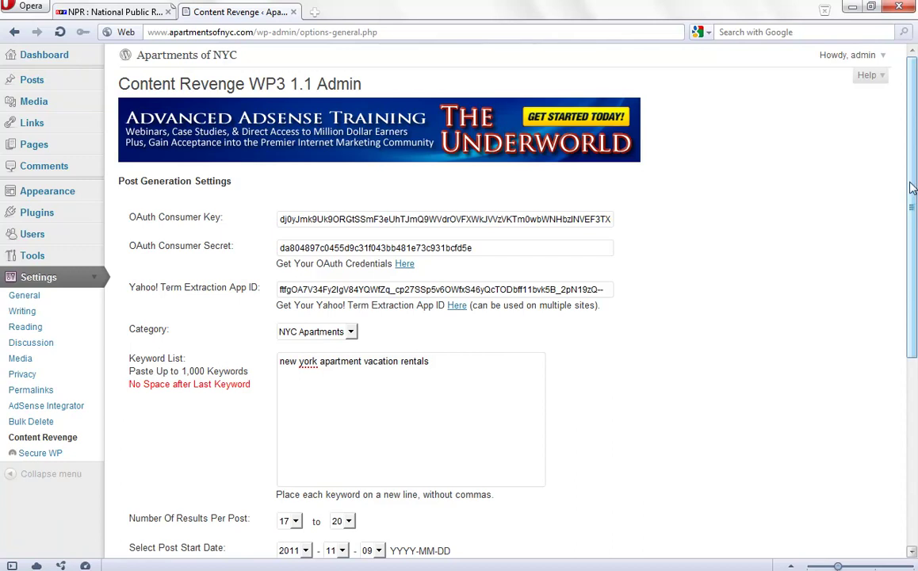
Enable generating new posts upon save and save the Content Revenge settings
drag(912, 187, 900, 376)
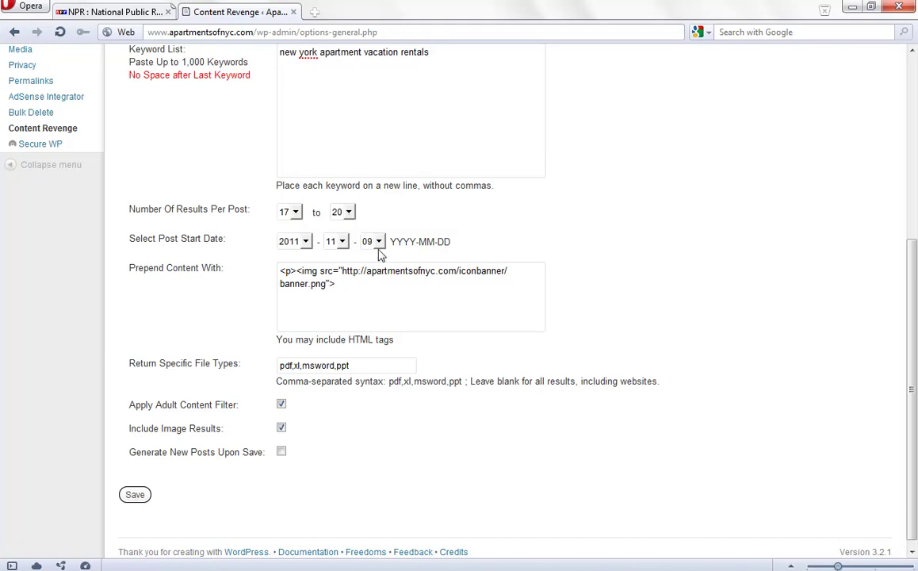
drag(430, 52, 285, 53)
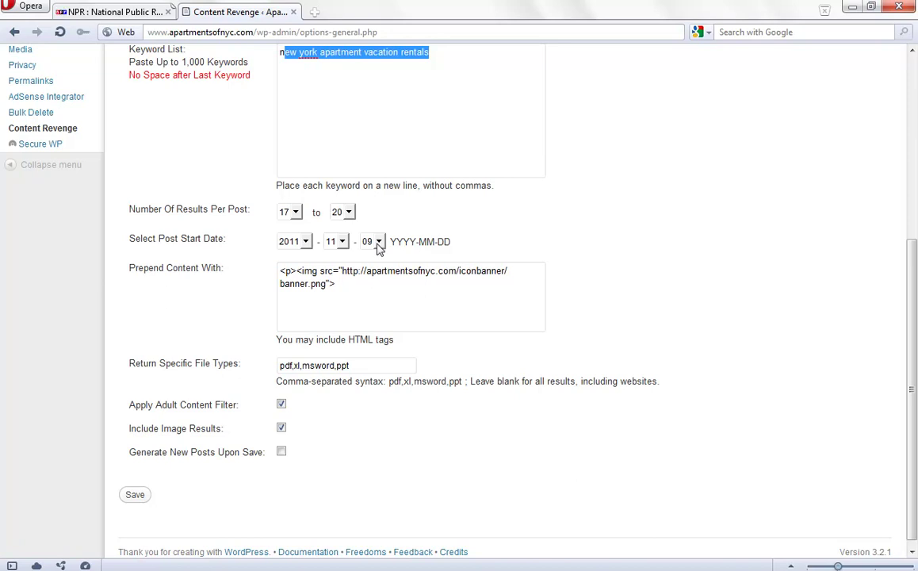
click(282, 452)
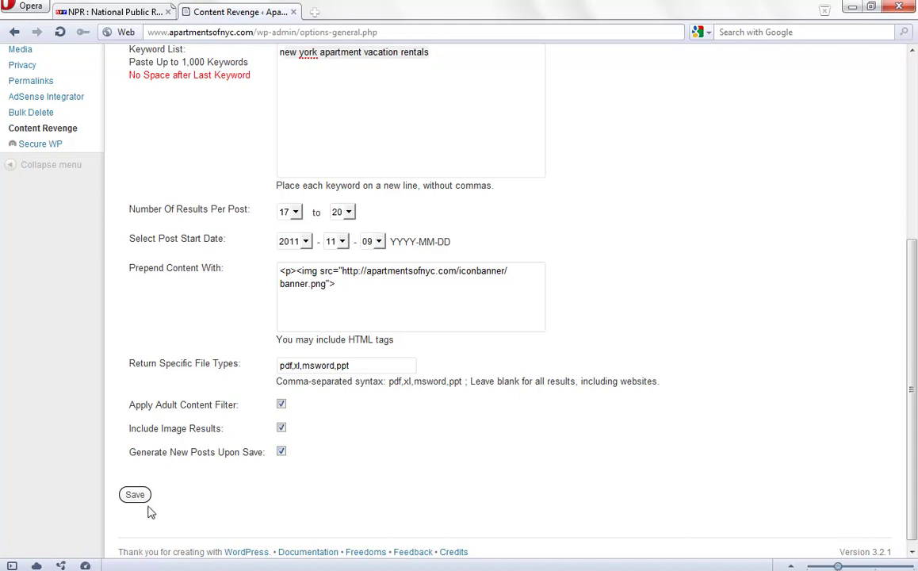
click(135, 495)
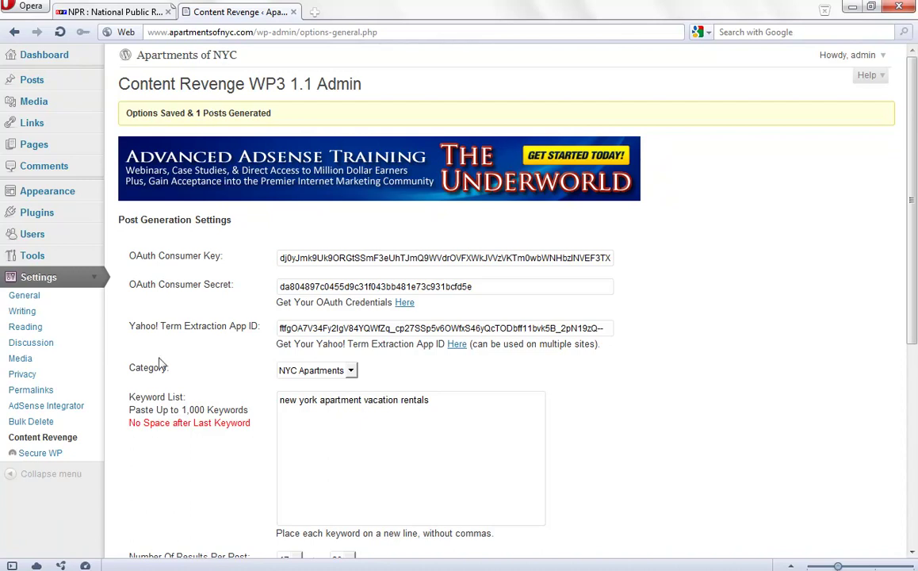
Save the Reading settings with blog pages showing at most 1 post
click(26, 327)
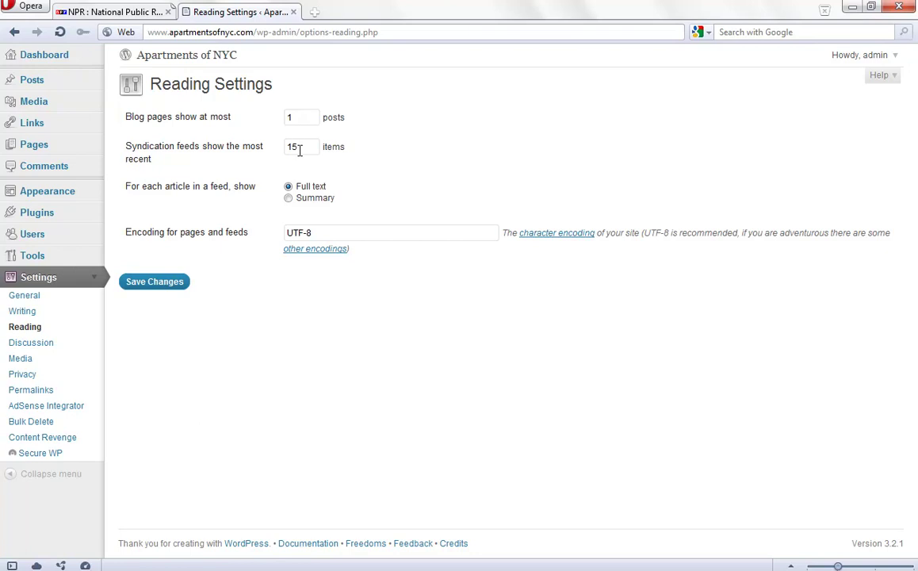
click(163, 283)
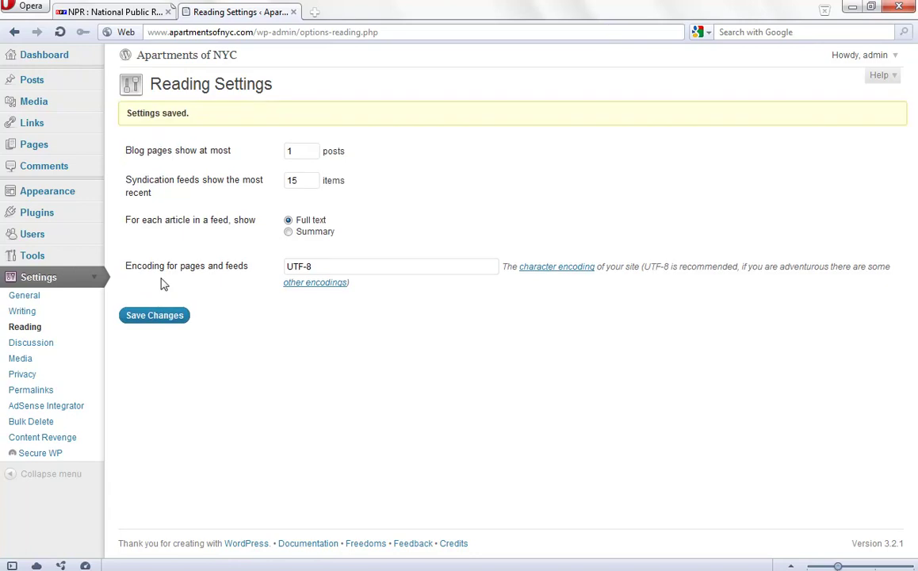
Make the New York Apartment Vacation Rentals post stick to the front page and update it
click(35, 81)
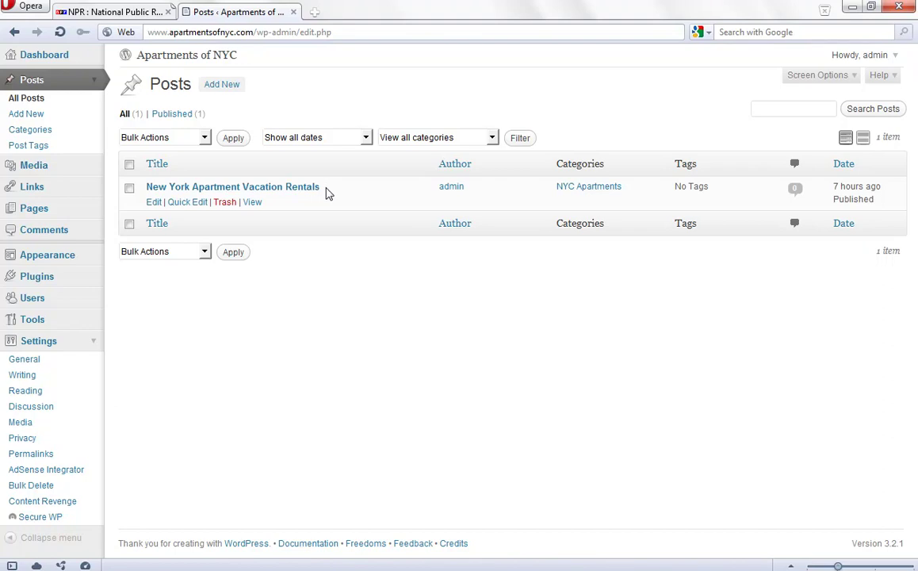
click(294, 189)
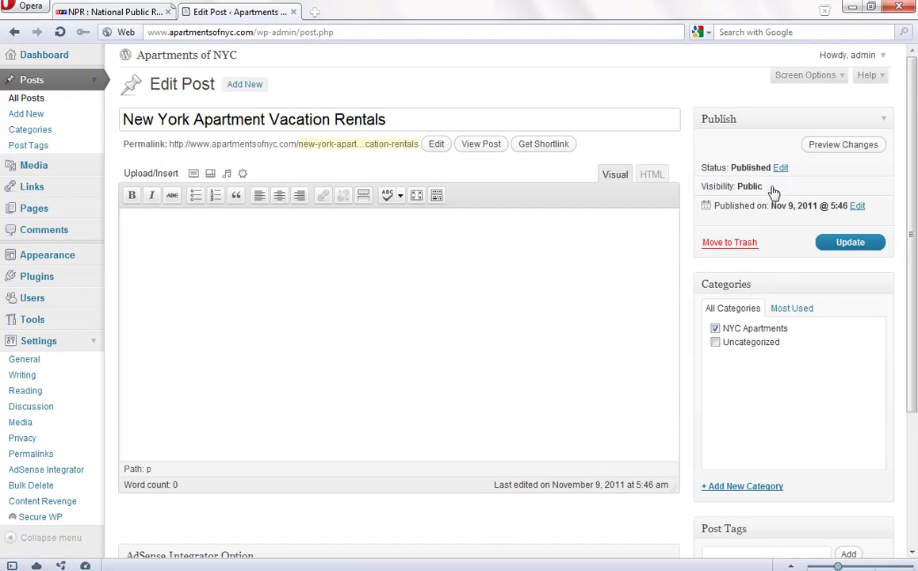
click(720, 212)
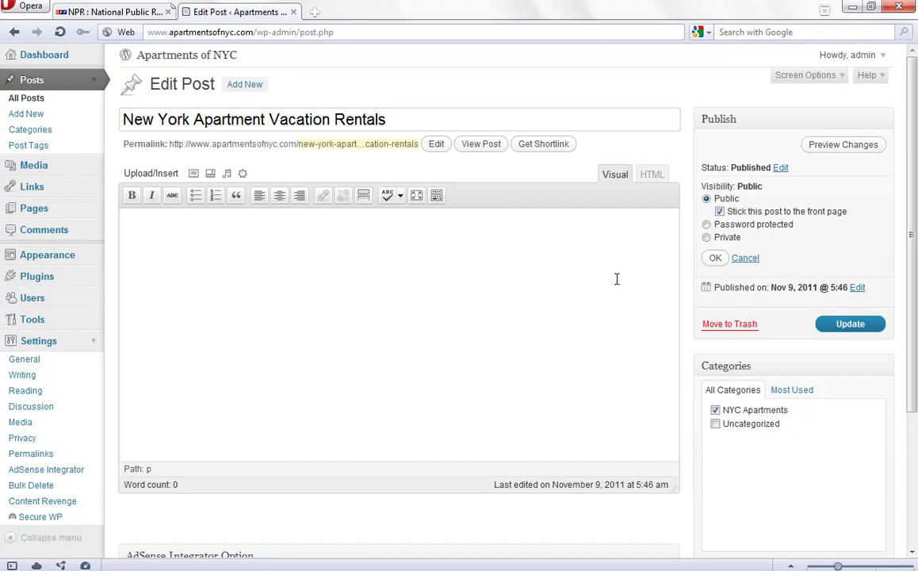
click(832, 324)
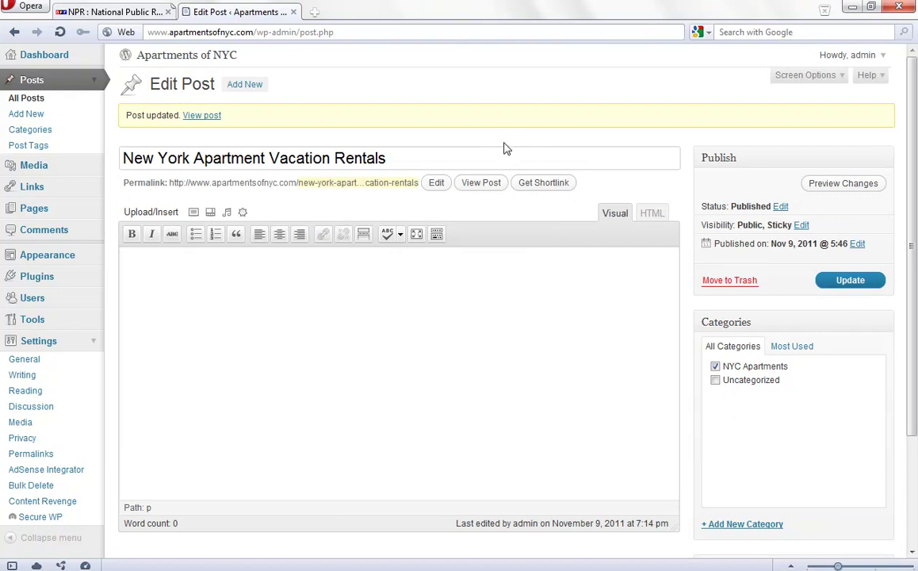
View the published New York Apartment Vacation Rentals post on the site, then close its page
click(481, 183)
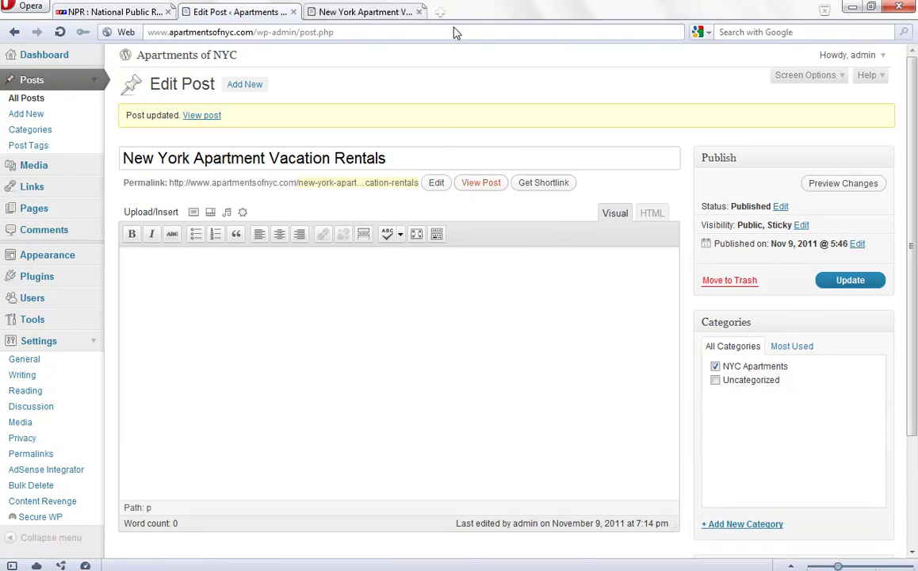
click(406, 12)
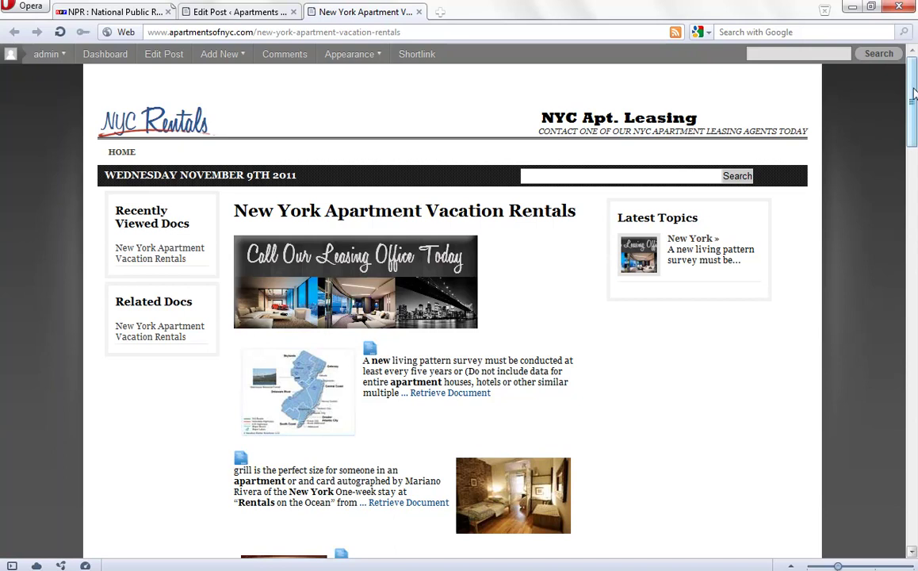
drag(913, 93, 910, 72)
click(419, 12)
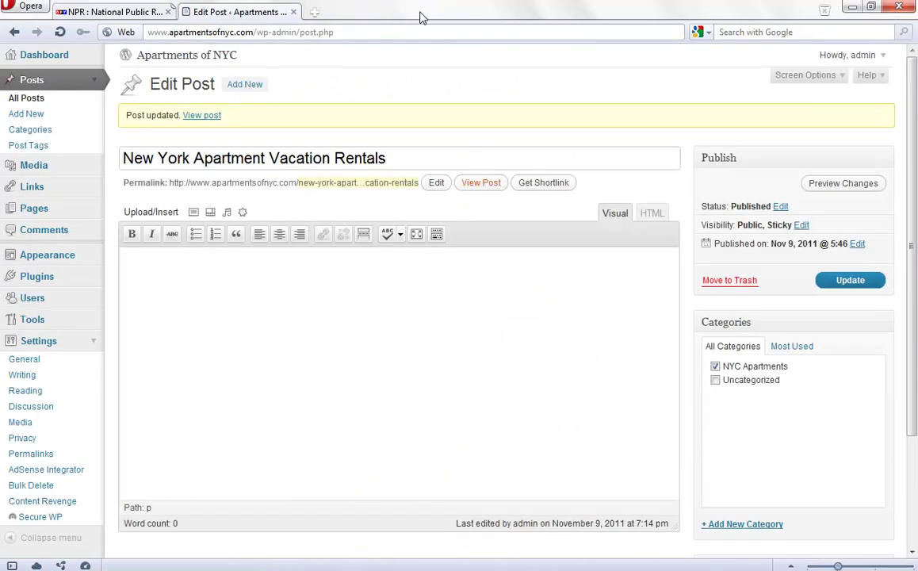
Return to the Excel workbook and copy the keywords in cells A2 to A28
click(852, 9)
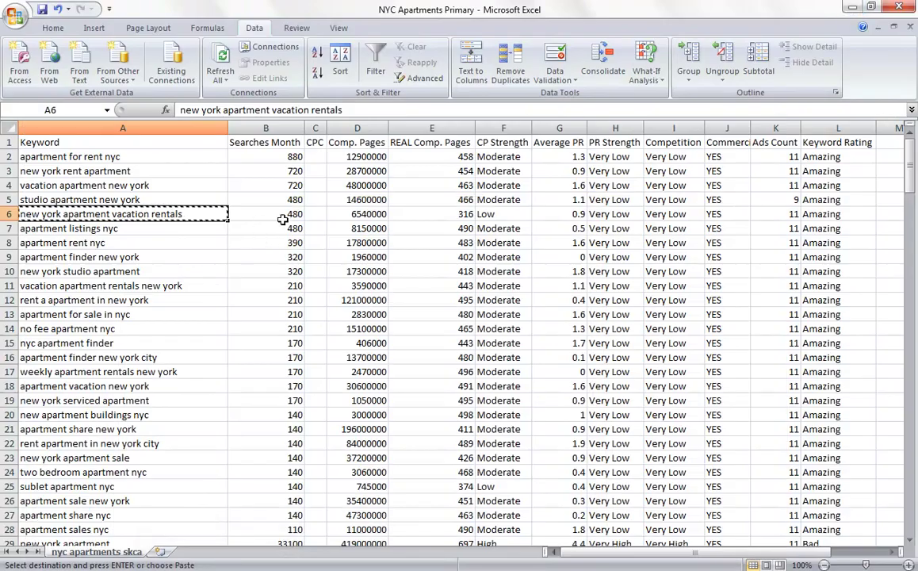
click(169, 158)
drag(168, 159, 152, 528)
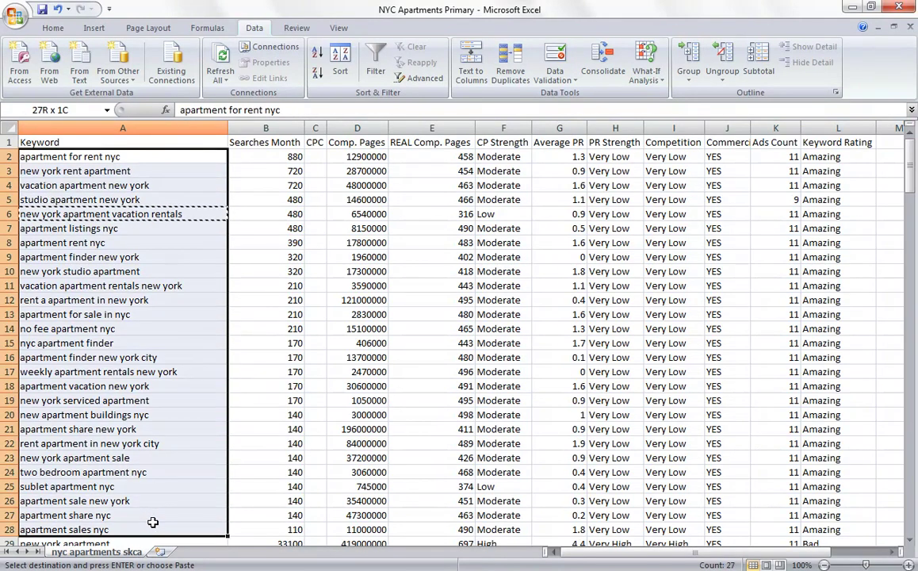
right_click(159, 422)
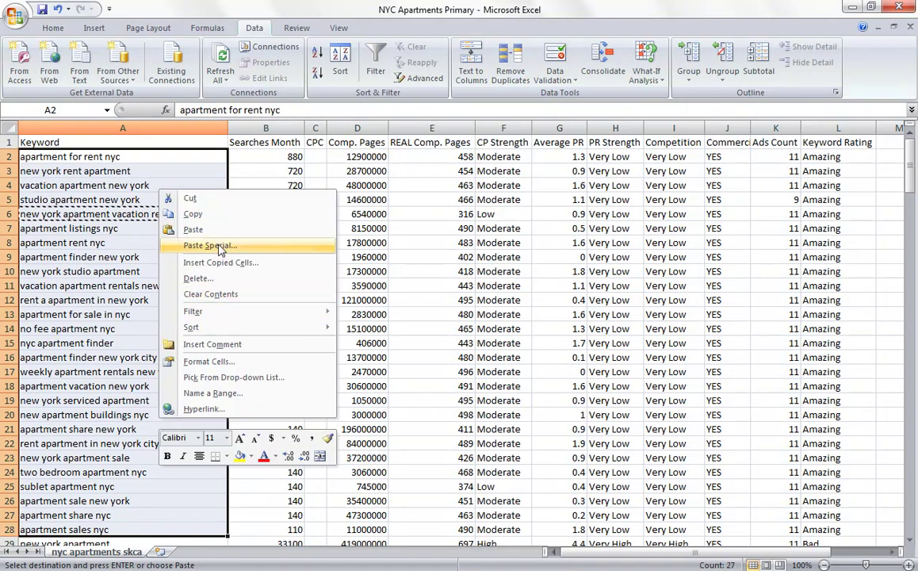
click(217, 215)
Switch to Opera, replace the Content Revenge keyword list with the copied keywords, and remove the trailing blank line
mouse_move(277, 565)
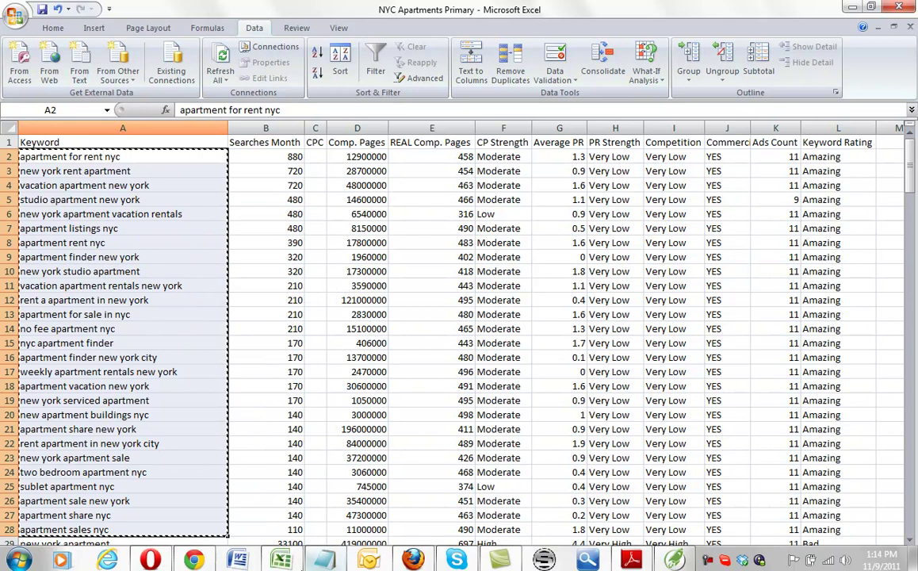
click(152, 561)
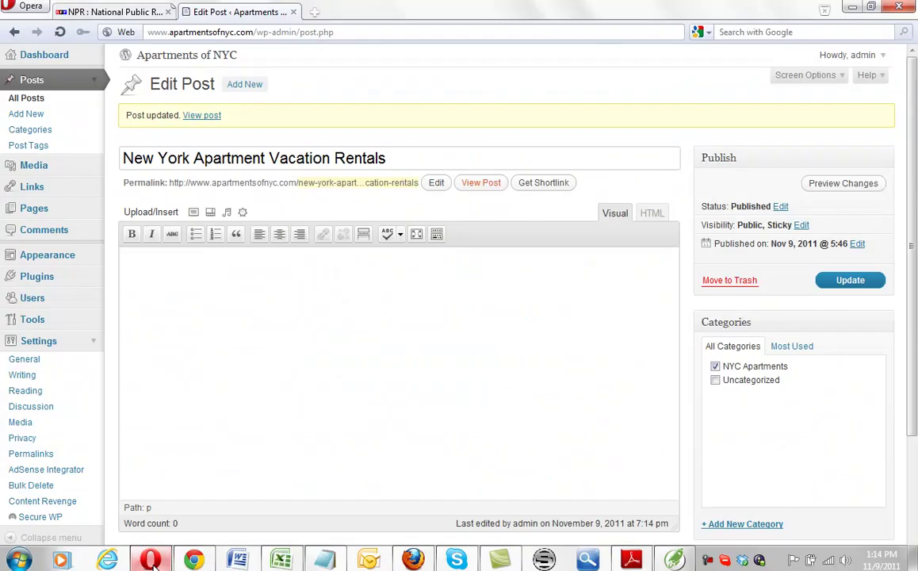
click(93, 81)
click(68, 437)
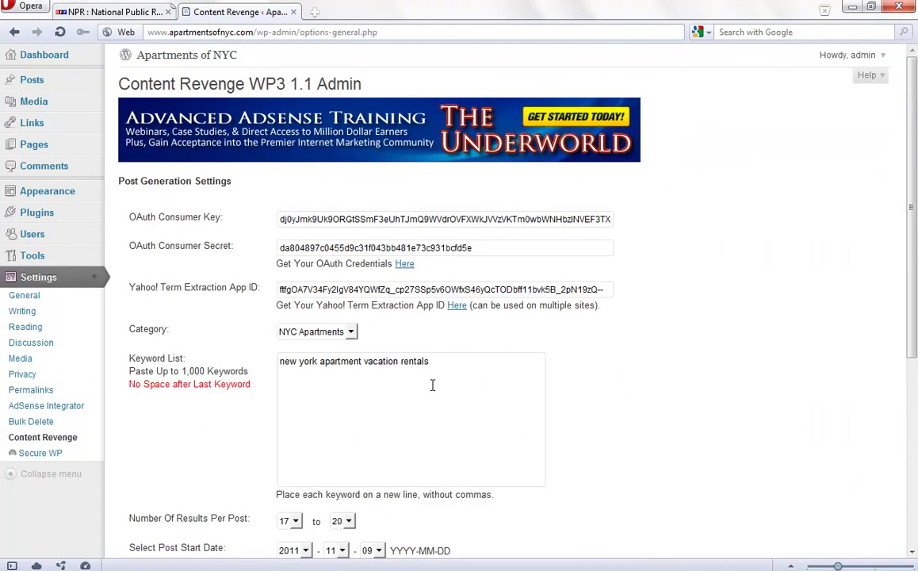
drag(436, 362, 281, 362)
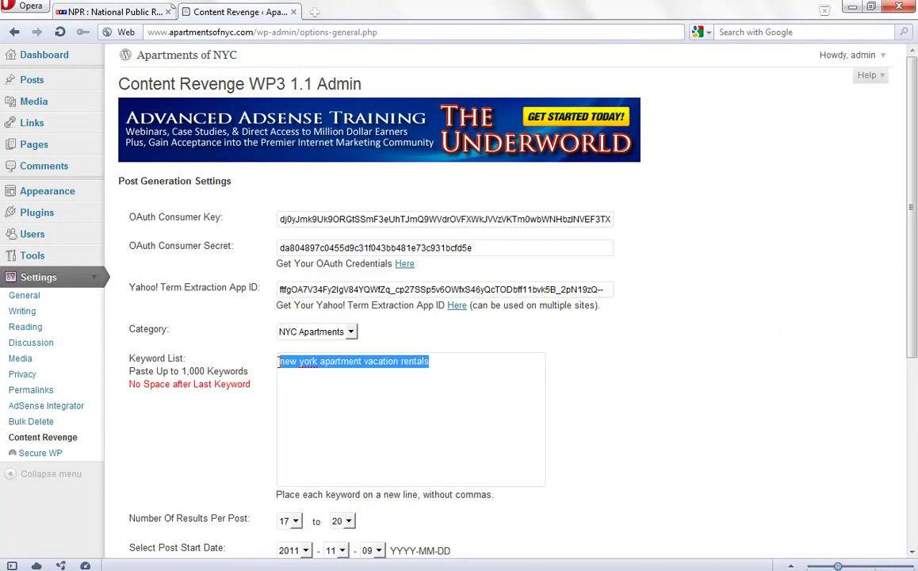
key(BackSpace)
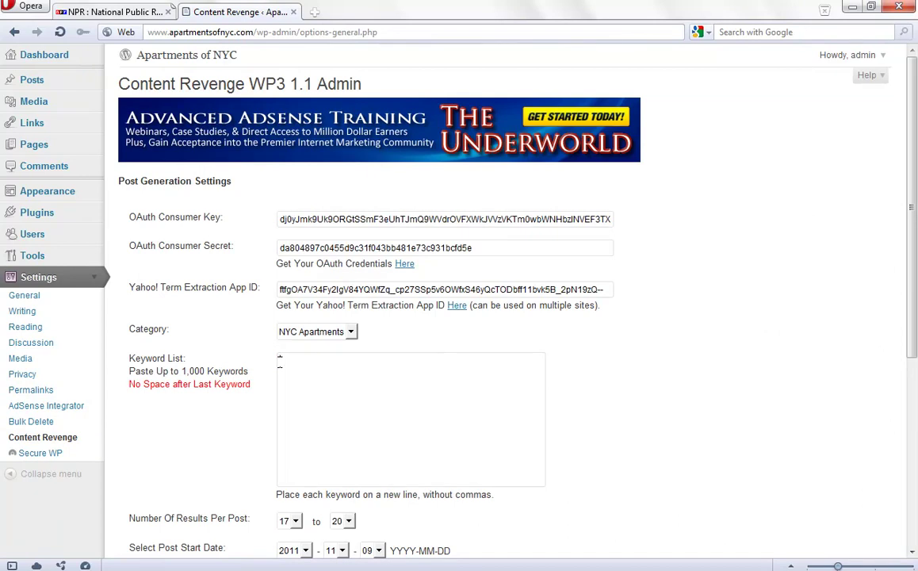
key(ctrl+v)
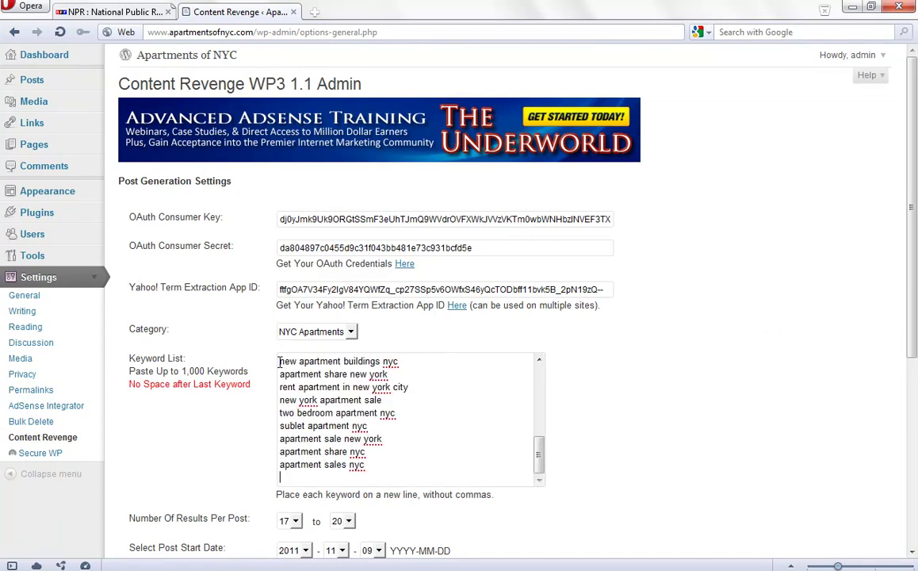
key(BackSpace)
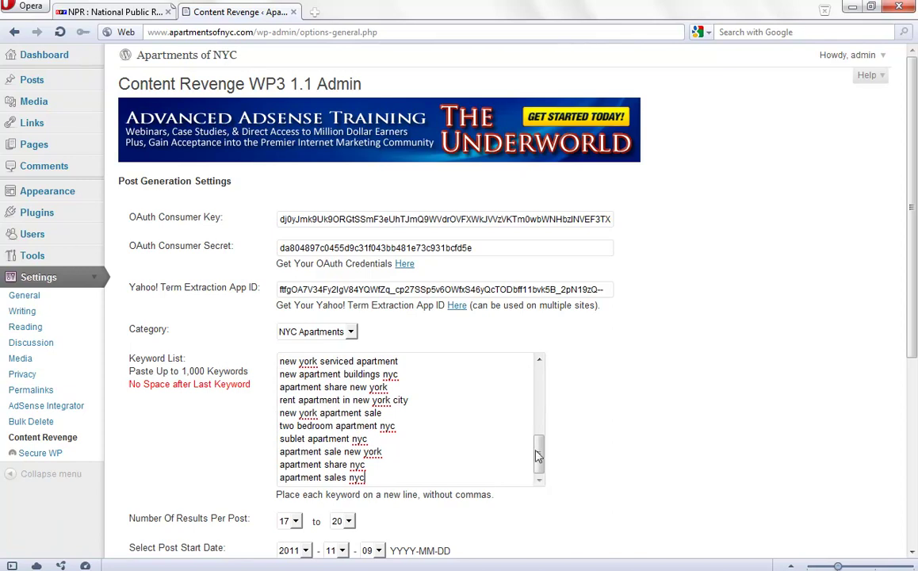
Delete the "new york apartment vacation rentals" line from the keyword list
drag(538, 455, 539, 380)
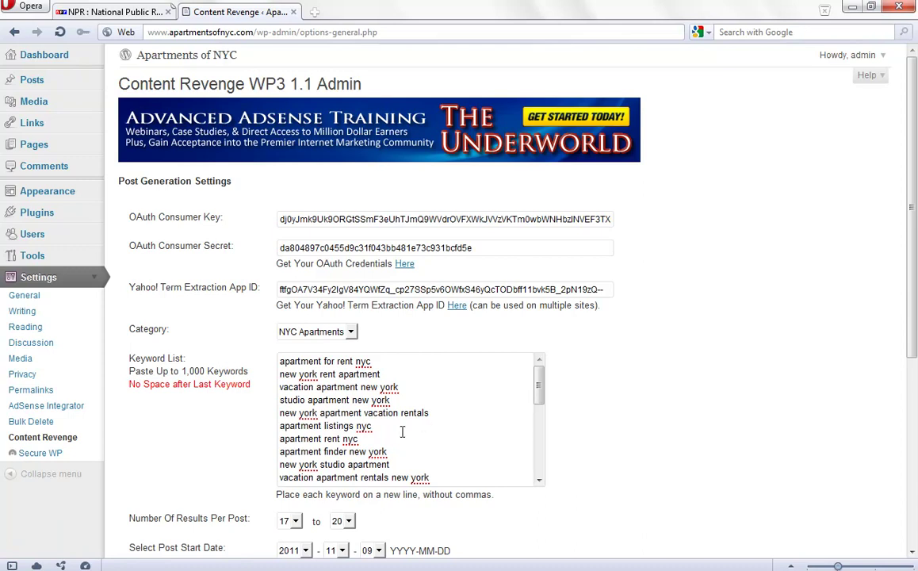
key(ctrl+a)
click(433, 412)
drag(433, 412, 280, 421)
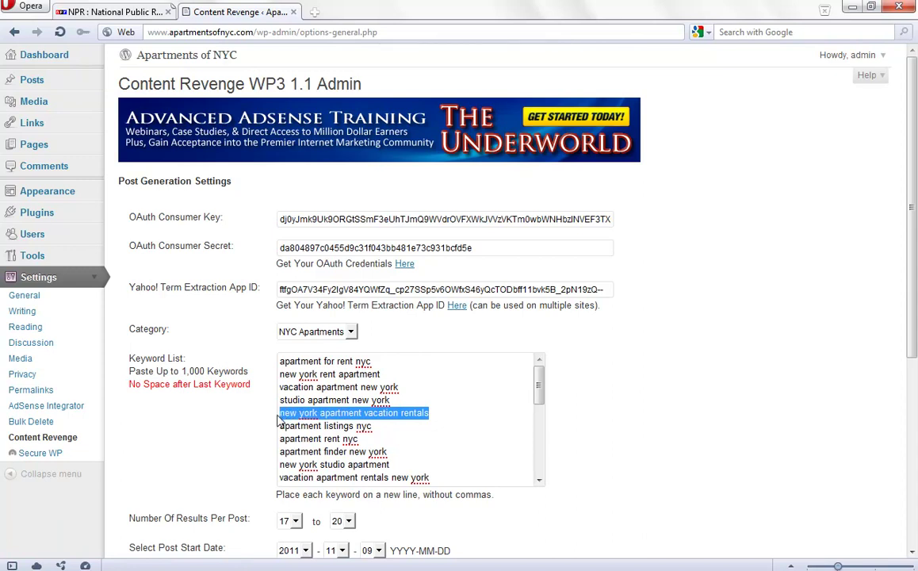
key(Delete)
key(Delete)
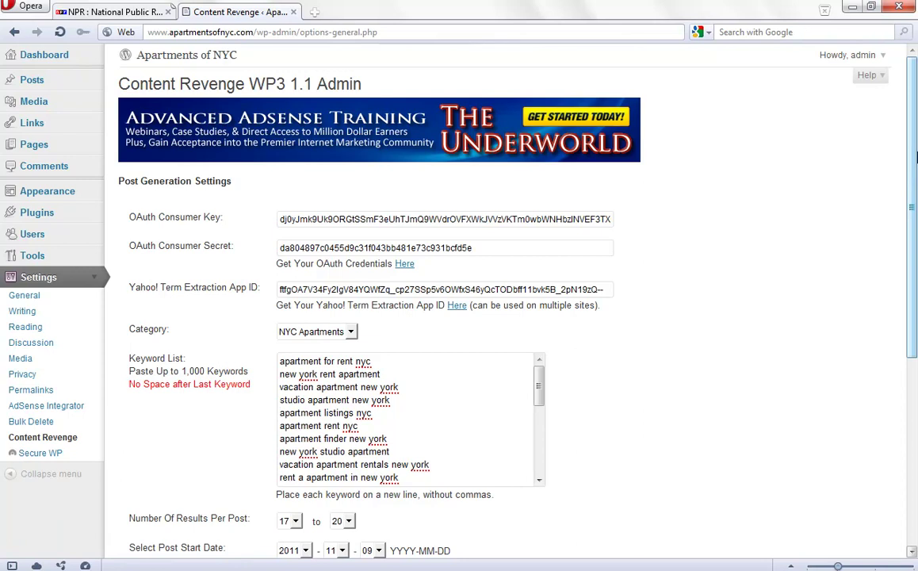
Set the minimum number of results per post to 16 and the post start date to 2011-11-11
drag(914, 158, 913, 333)
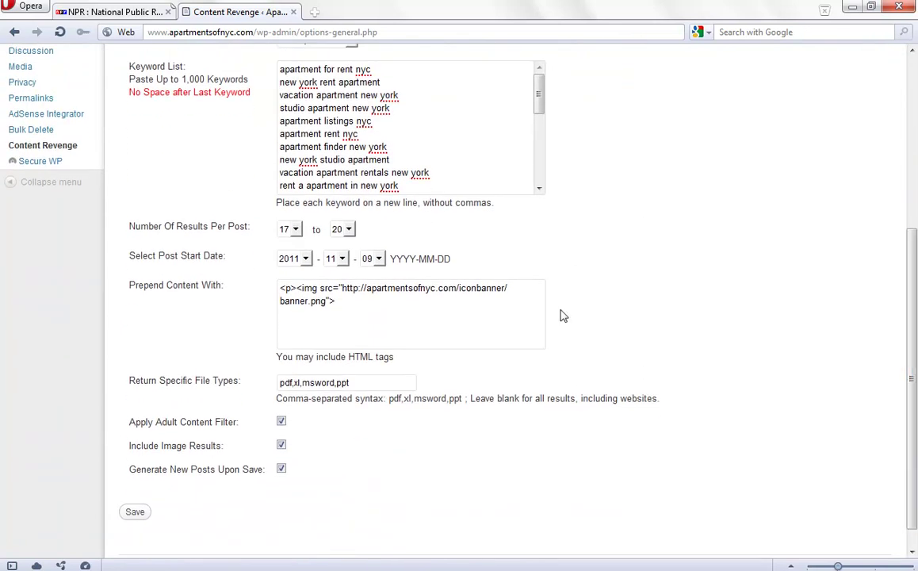
click(296, 230)
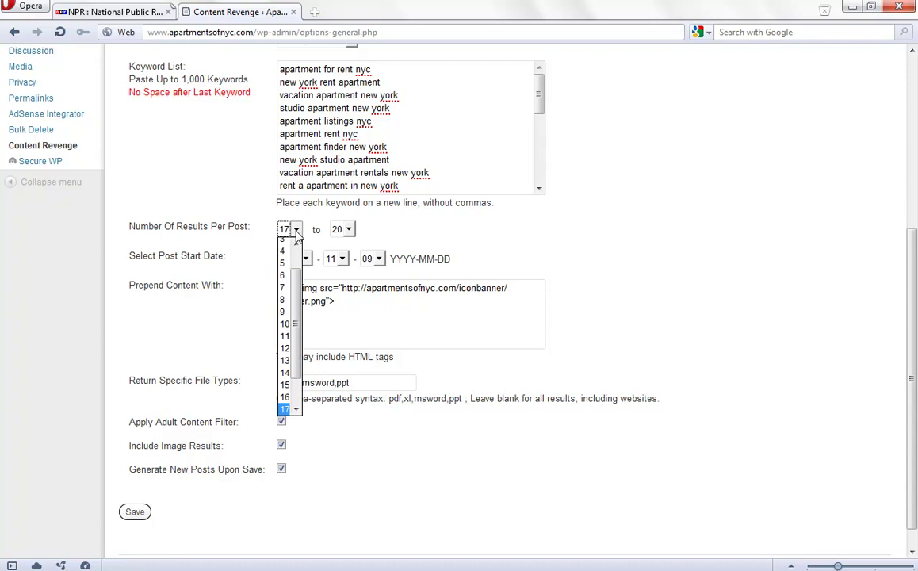
click(285, 397)
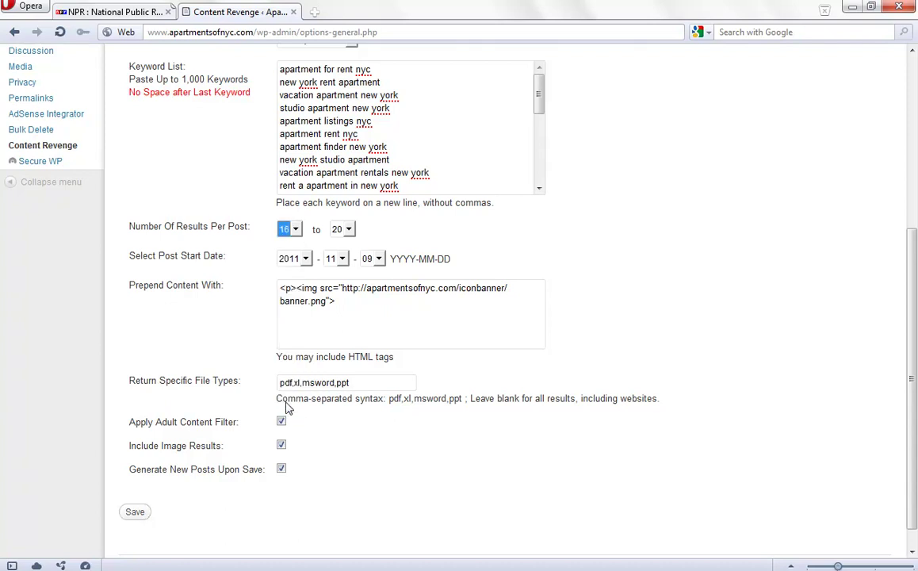
click(511, 225)
click(379, 259)
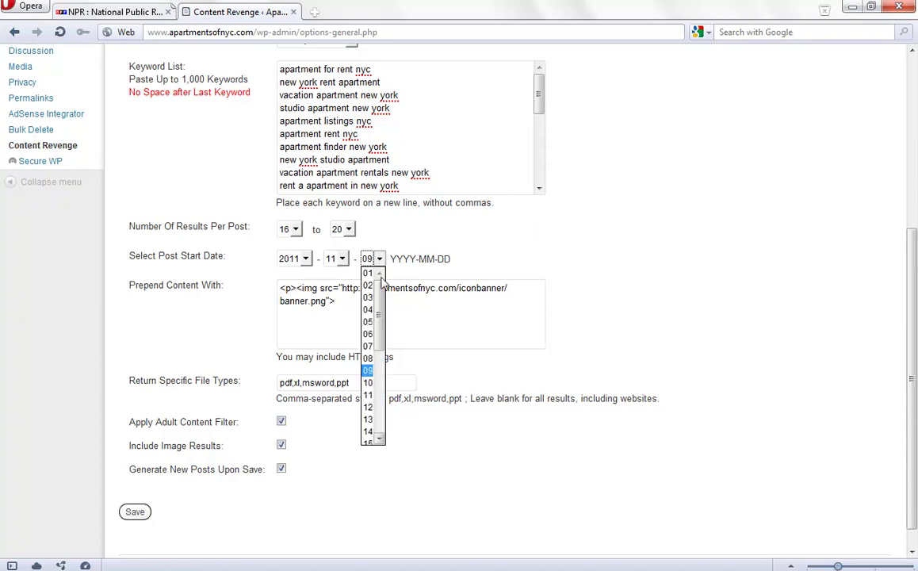
click(367, 398)
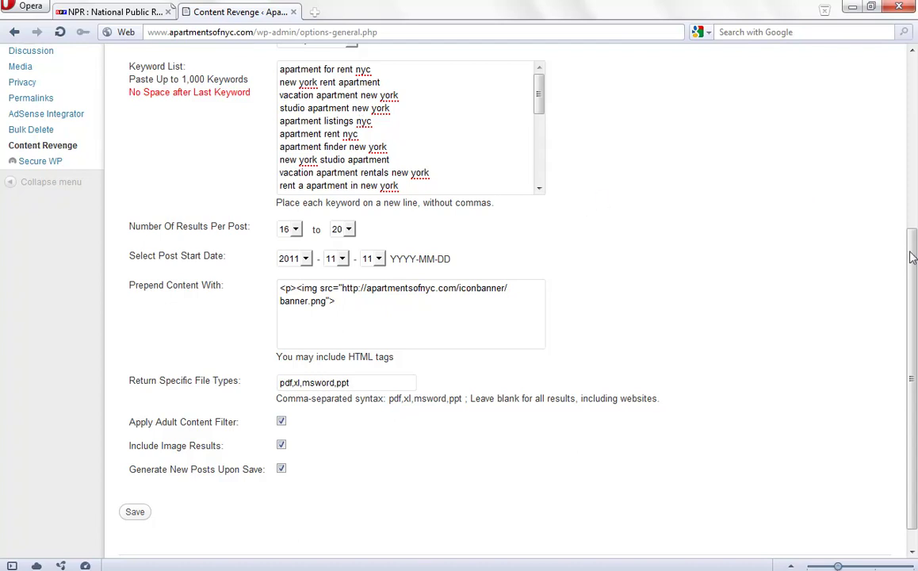
Save the Content Revenge settings to generate the new posts, and open the Posts list
scroll(401, 350, down, 1)
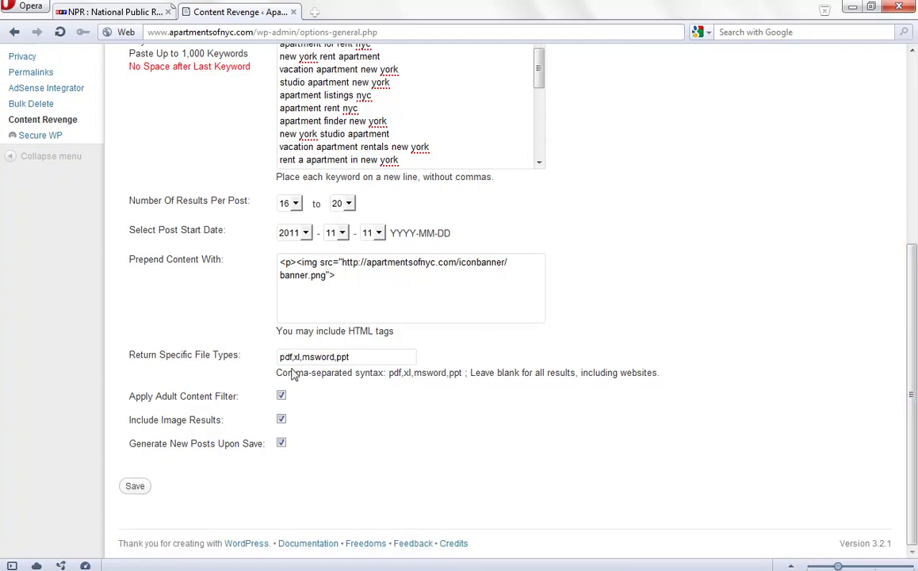
click(136, 487)
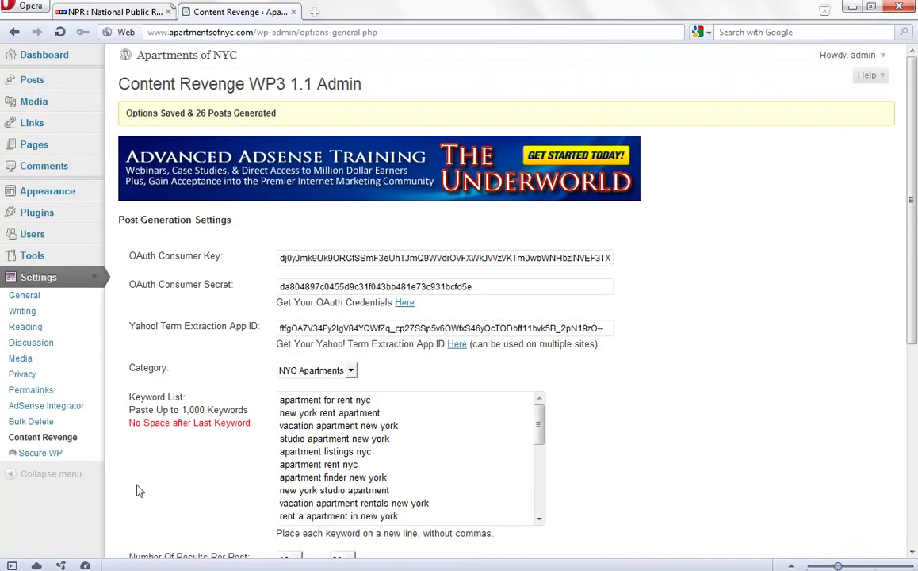
click(30, 81)
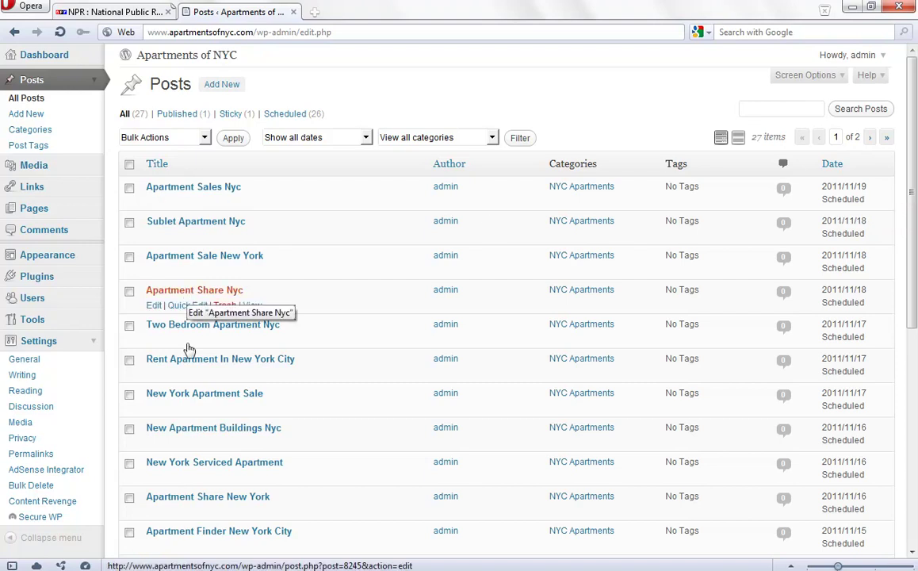
Switch to the NYC Apartments Primary workbook in Excel and copy the keywords in cells A72 to A203
mouse_move(176, 560)
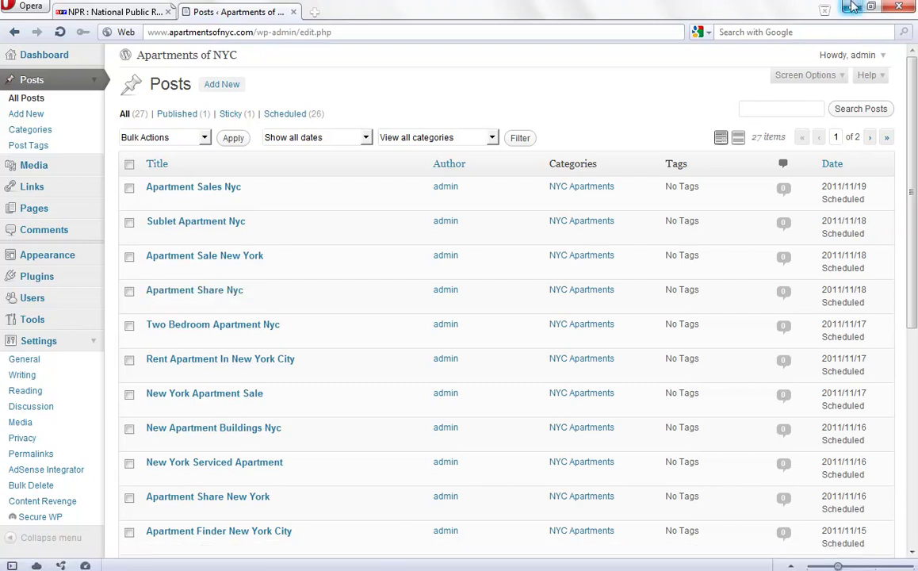
click(281, 559)
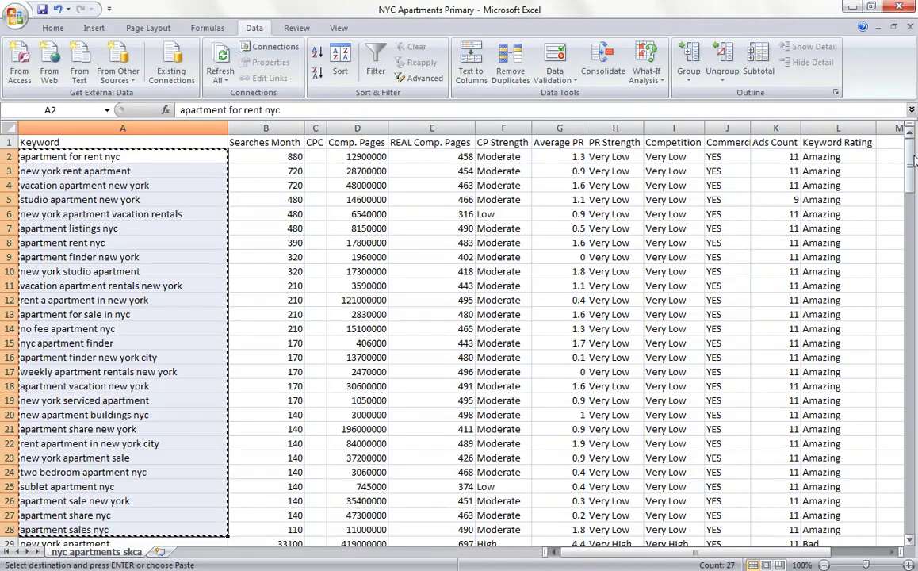
drag(911, 170, 913, 283)
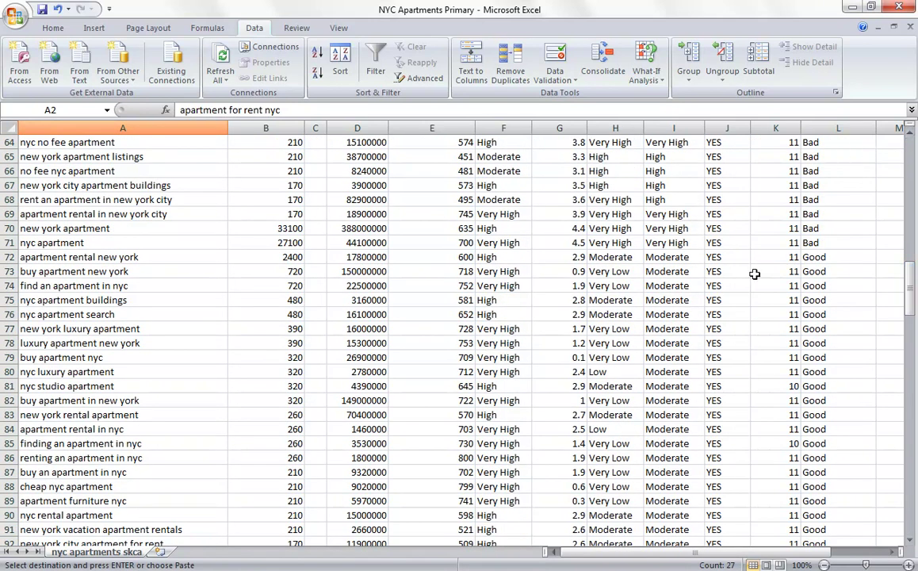
click(181, 260)
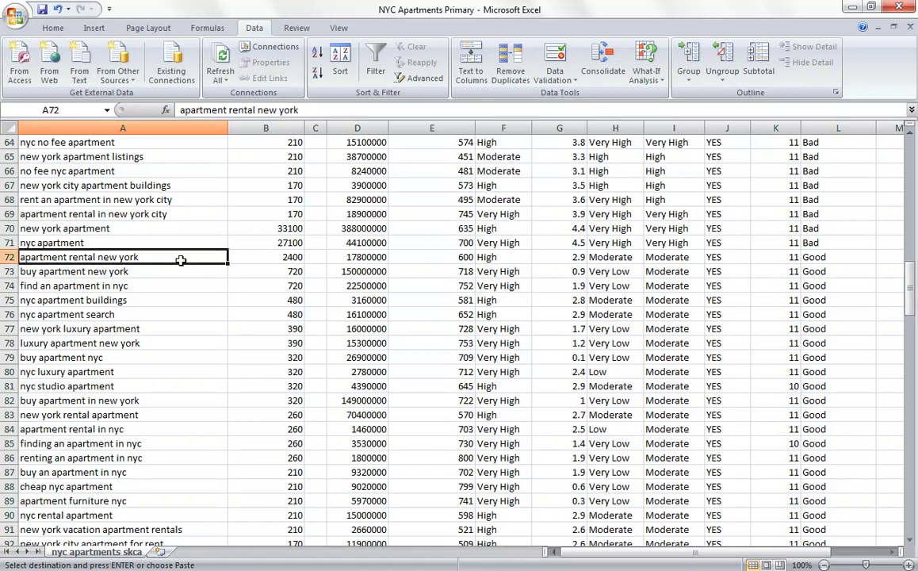
drag(181, 260, 161, 515)
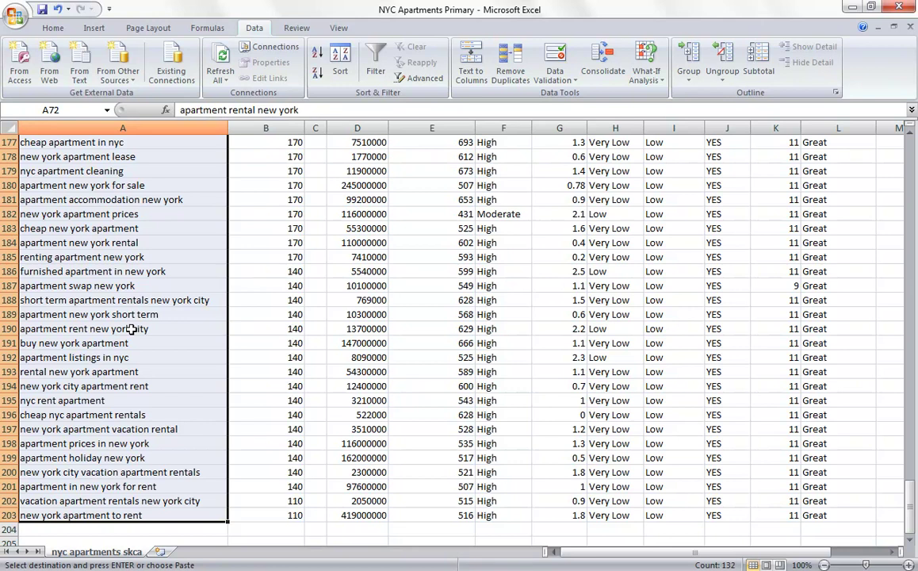
right_click(131, 329)
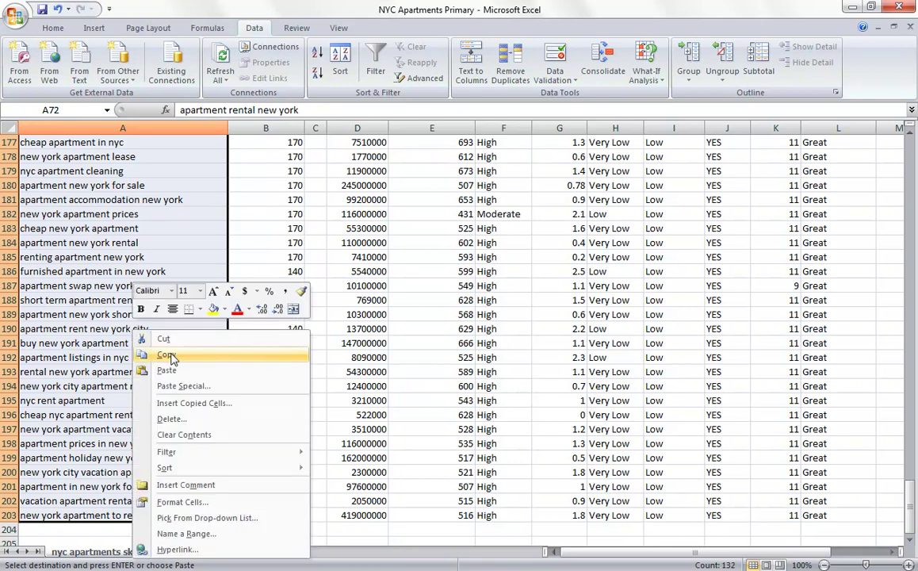
click(171, 356)
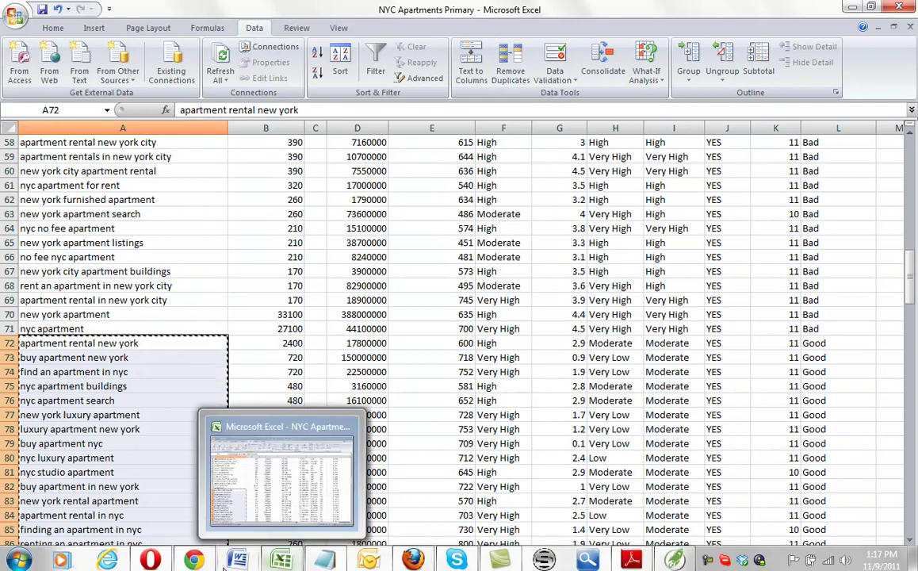
Switch to Opera, check the last scheduled post date, and replace the Content Revenge keyword list with the copied keywords, without a trailing blank line
click(152, 561)
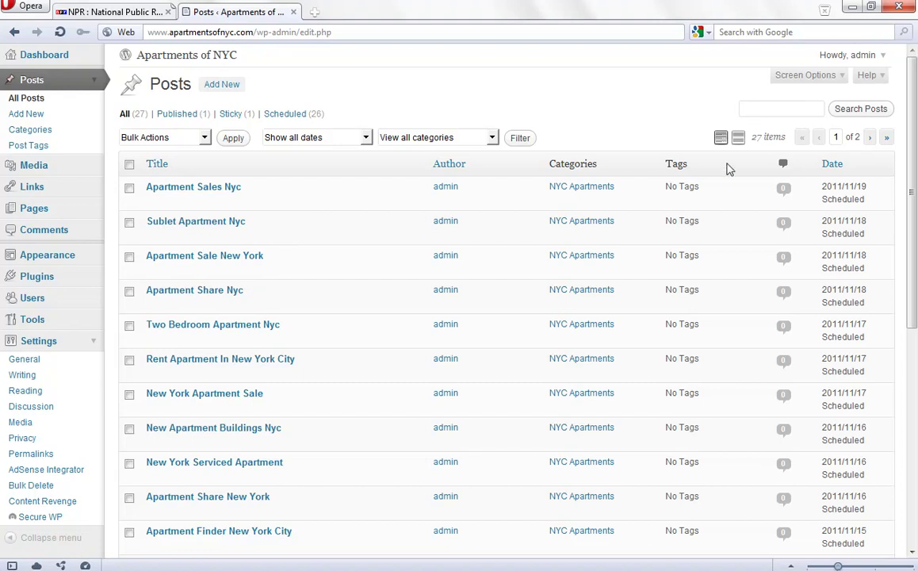
mouse_move(855, 196)
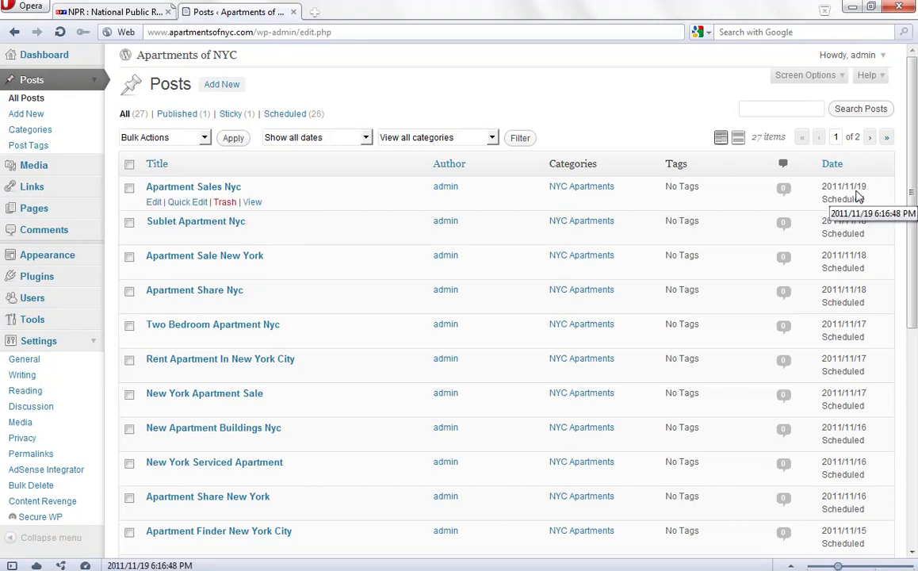
click(62, 502)
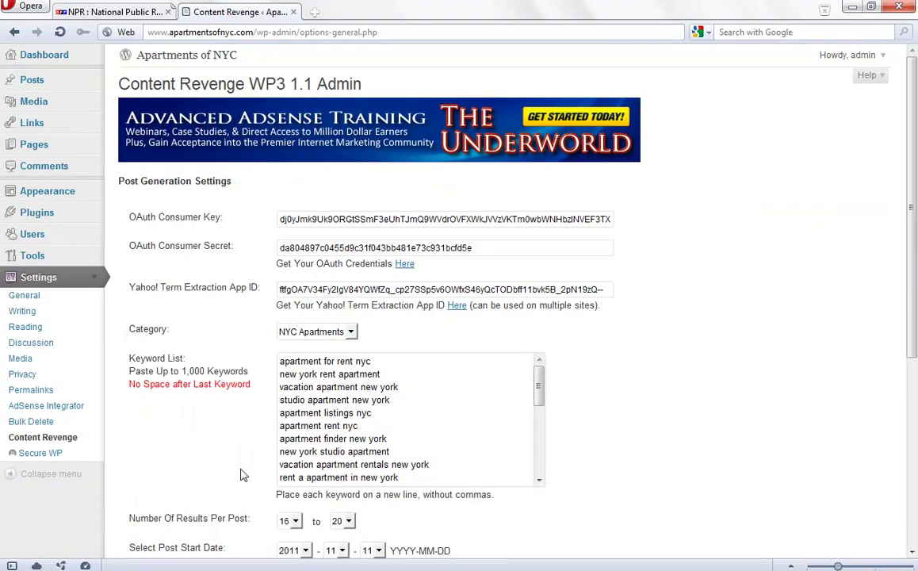
click(335, 409)
key(ctrl+a)
key(Delete)
key(ctrl+v)
key(BackSpace)
Set the post start date to 2011-11-20
scroll(914, 207, down, 3)
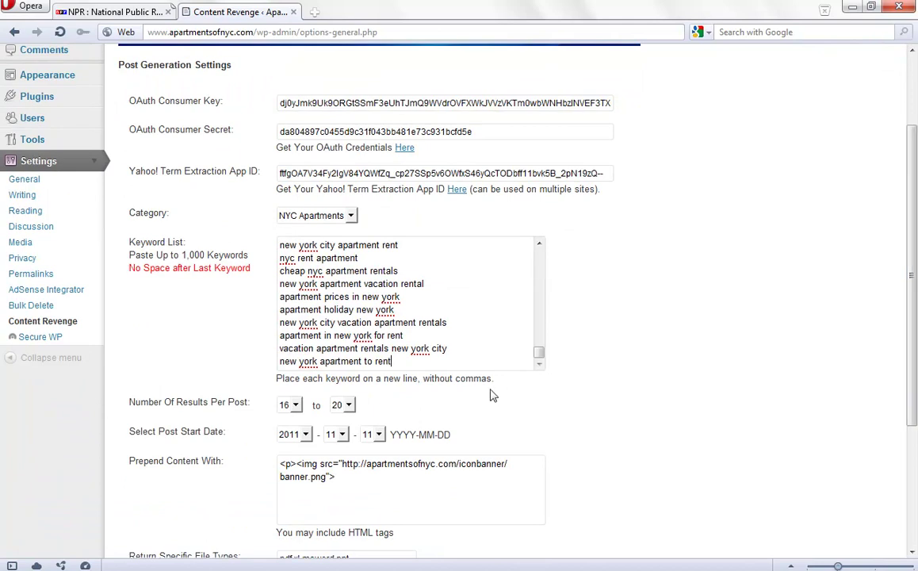
click(380, 435)
drag(381, 304, 384, 356)
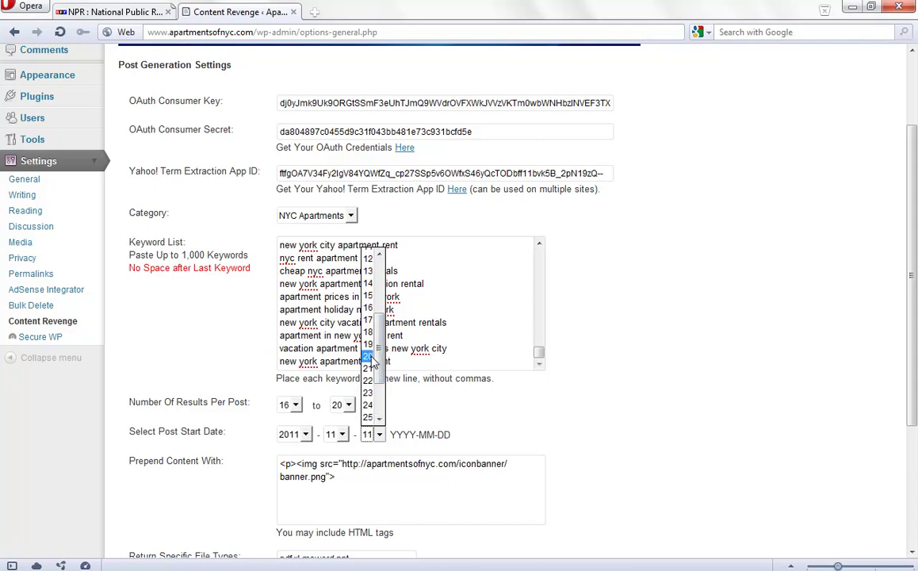
click(372, 358)
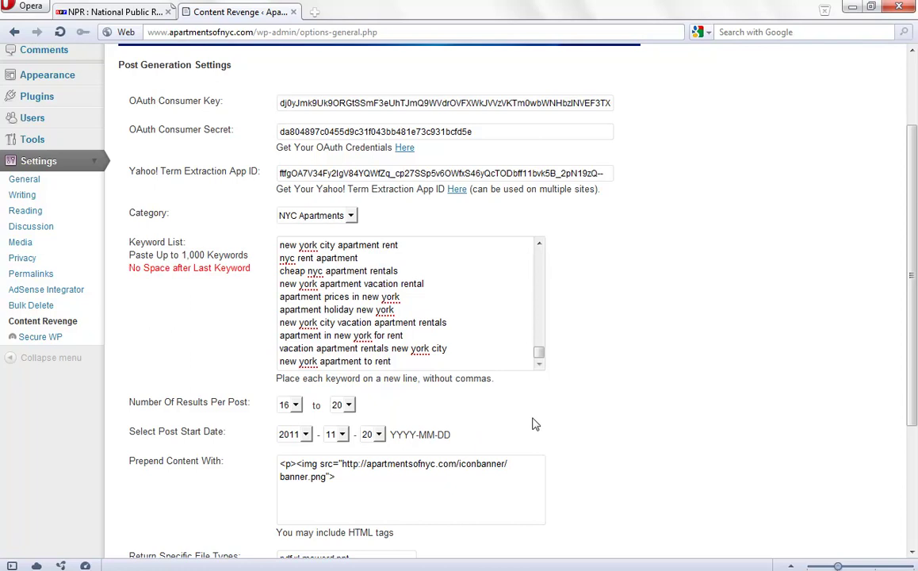
Generate posts for the second keyword batch by saving the settings, and view the site's post list
scroll(826, 313, down, 2)
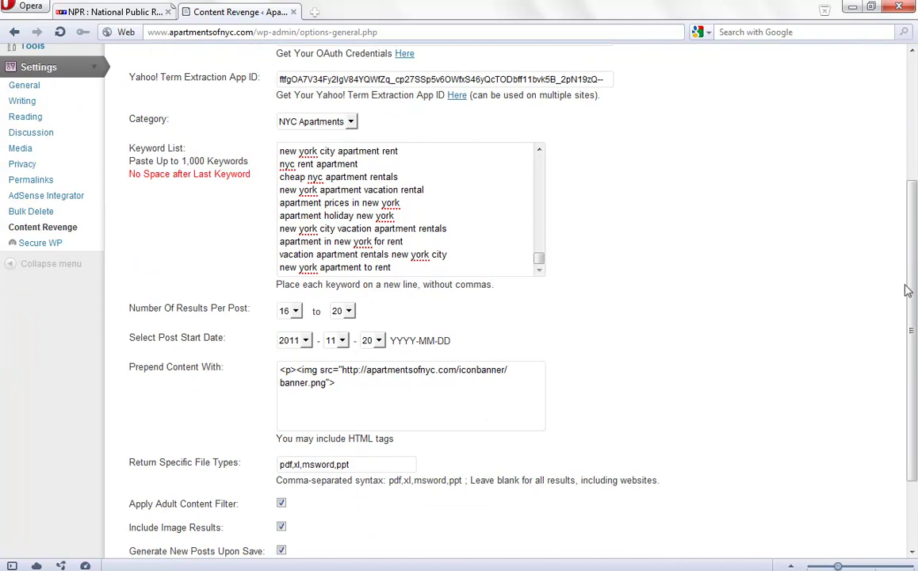
scroll(913, 327, down, 1)
scroll(913, 327, down, 2)
click(135, 486)
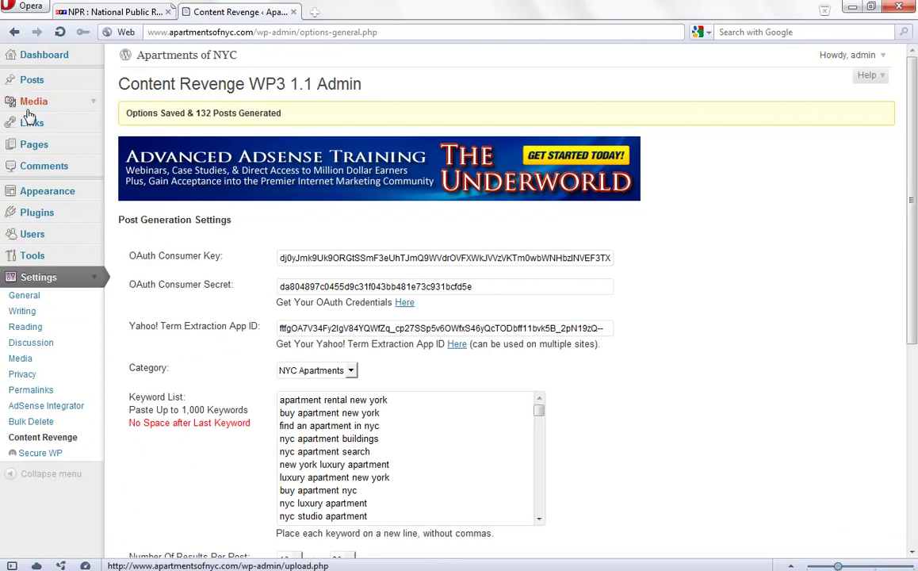
click(35, 85)
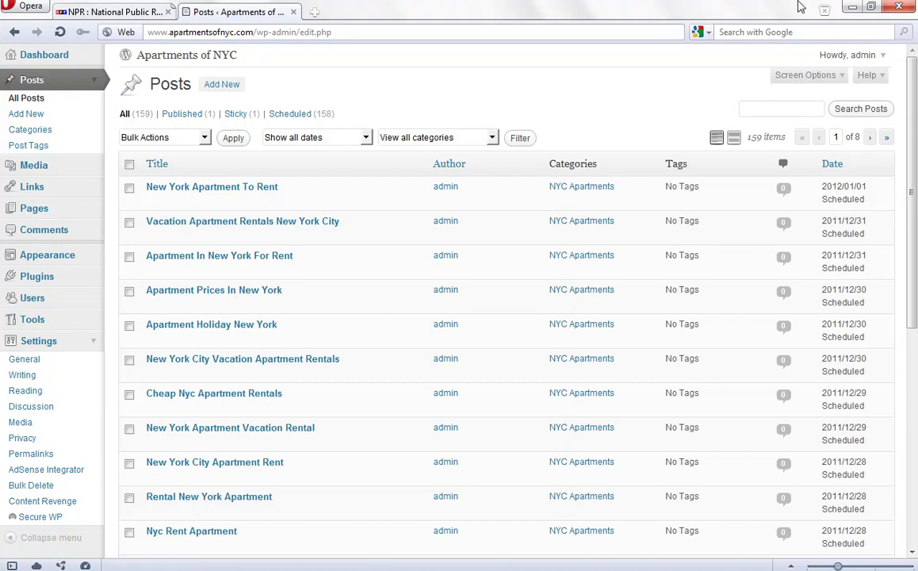
Return to the NYC Apartments Primary workbook in Excel and copy the keywords in cells A29 to A70
click(852, 7)
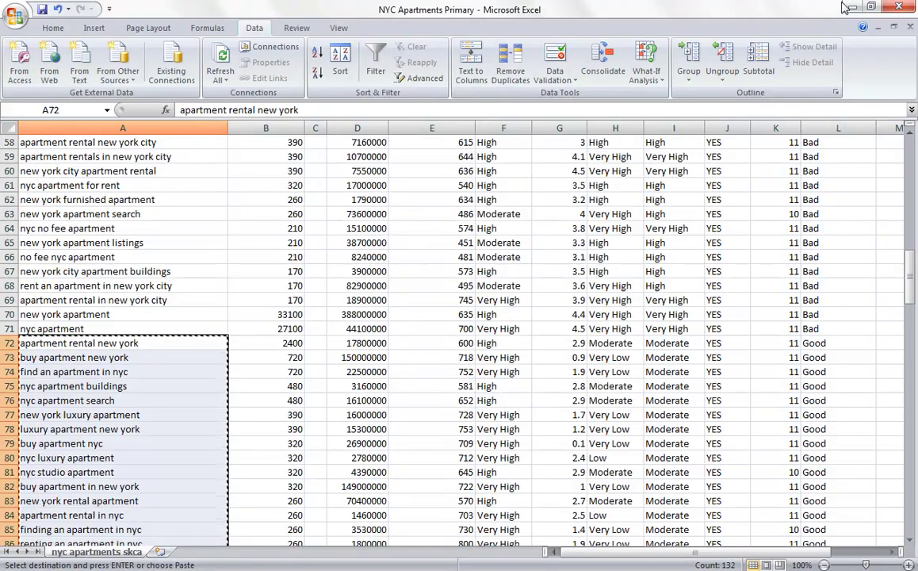
drag(912, 279, 912, 205)
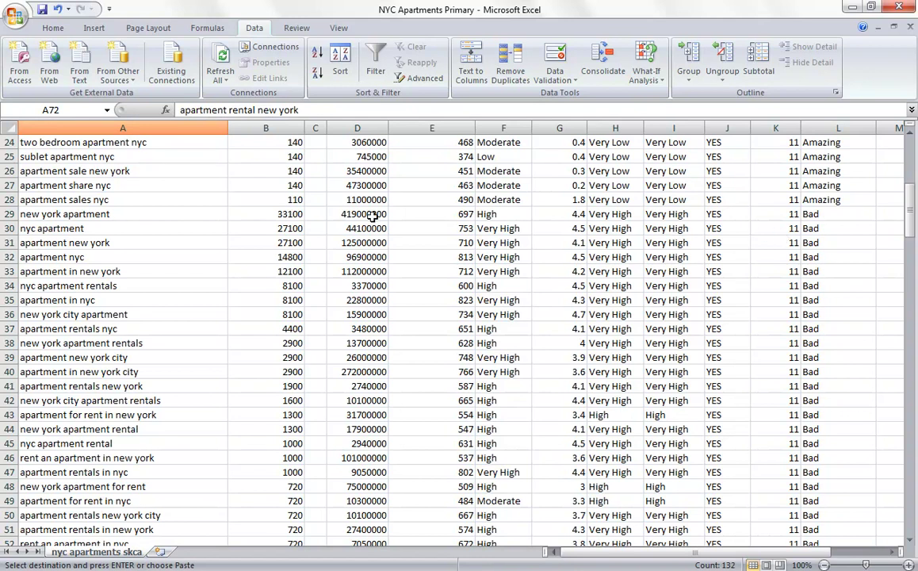
click(187, 214)
drag(187, 214, 157, 412)
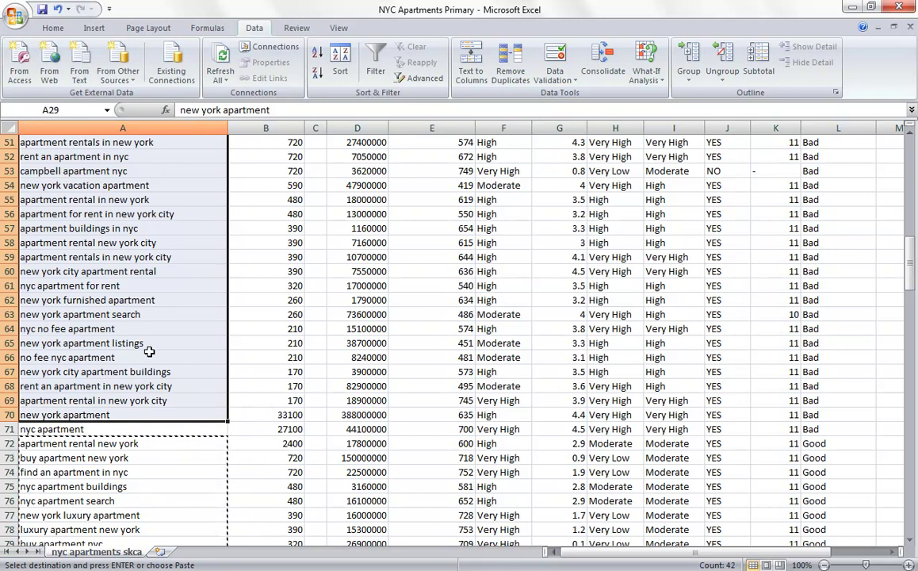
right_click(149, 351)
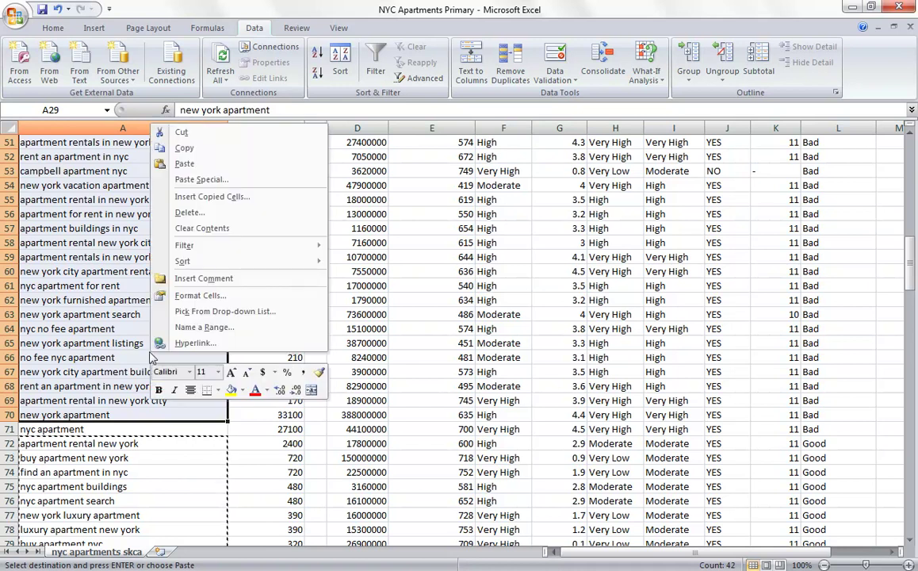
click(196, 149)
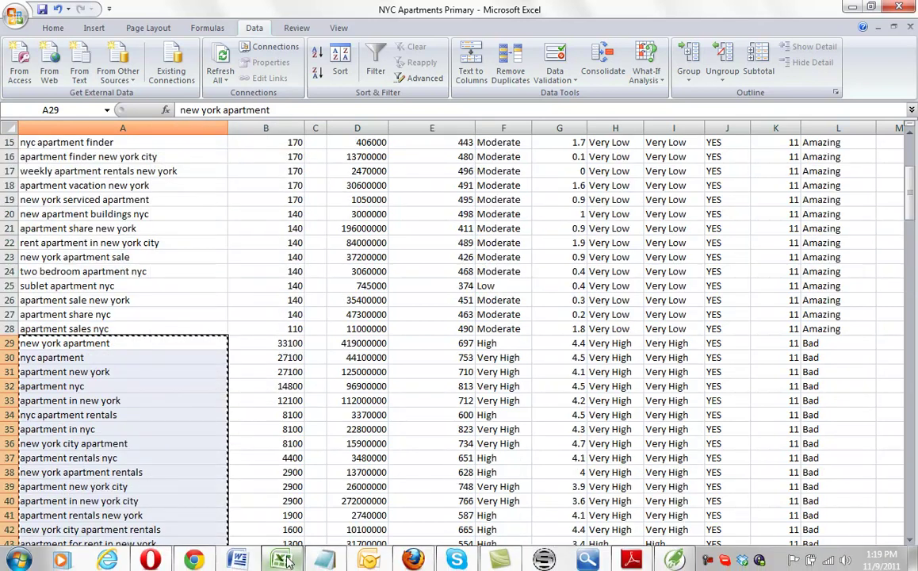
Check the NYC Apartments Secondary workbook, return to NYC Apartments Primary, and copy the selected keywords A29 to A70 again
mouse_move(282, 560)
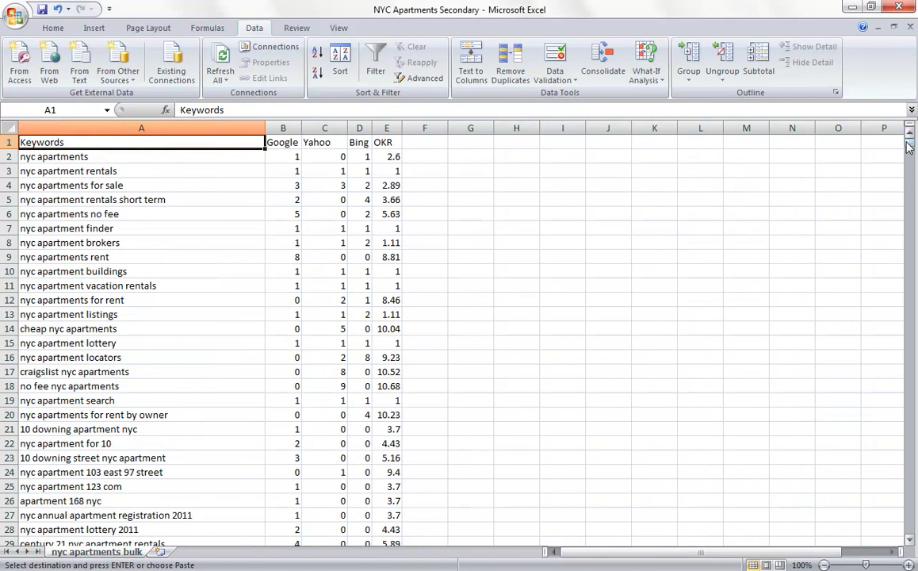
drag(910, 146, 909, 144)
mouse_move(280, 562)
click(203, 444)
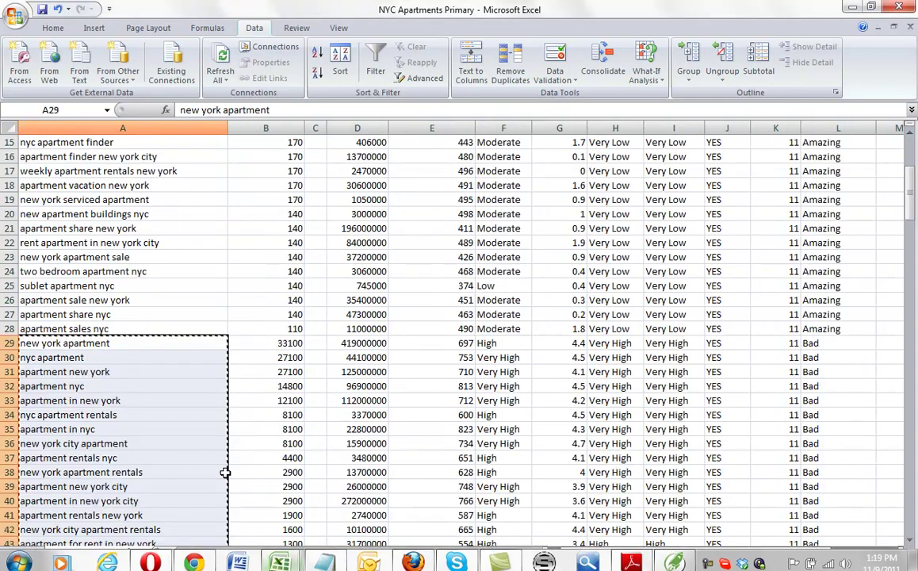
right_click(114, 414)
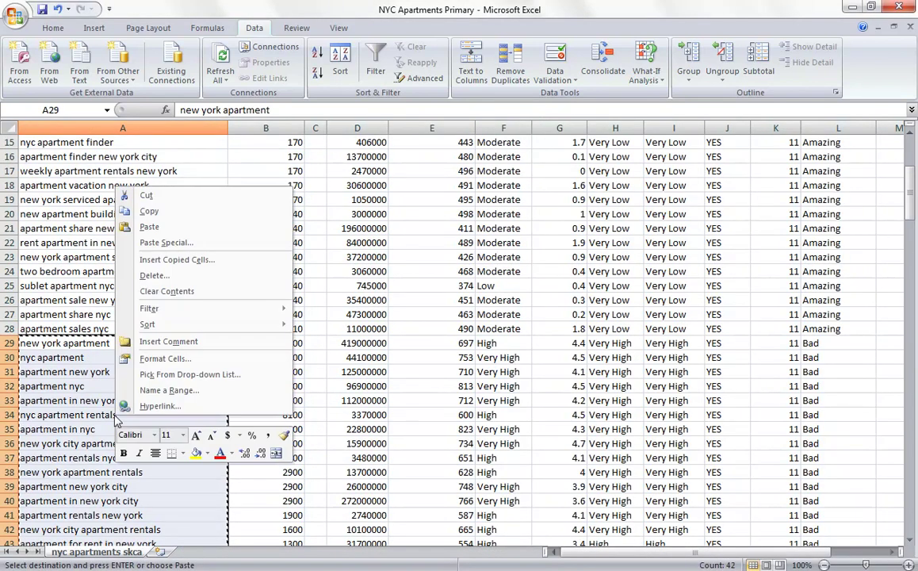
click(174, 212)
Switch to the NYC Apartments Secondary workbook and paste the copied primary keywords over column A starting at cell A2
mouse_move(280, 561)
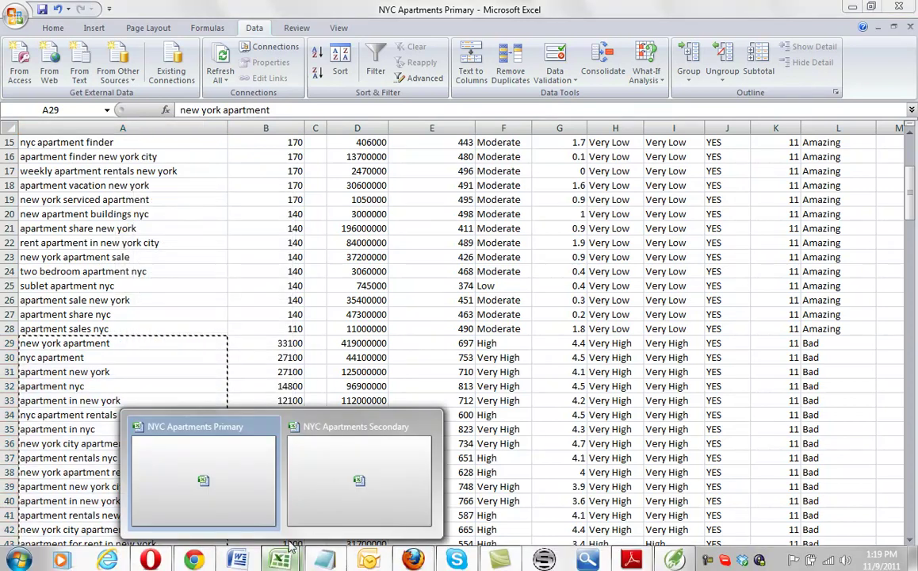
click(332, 496)
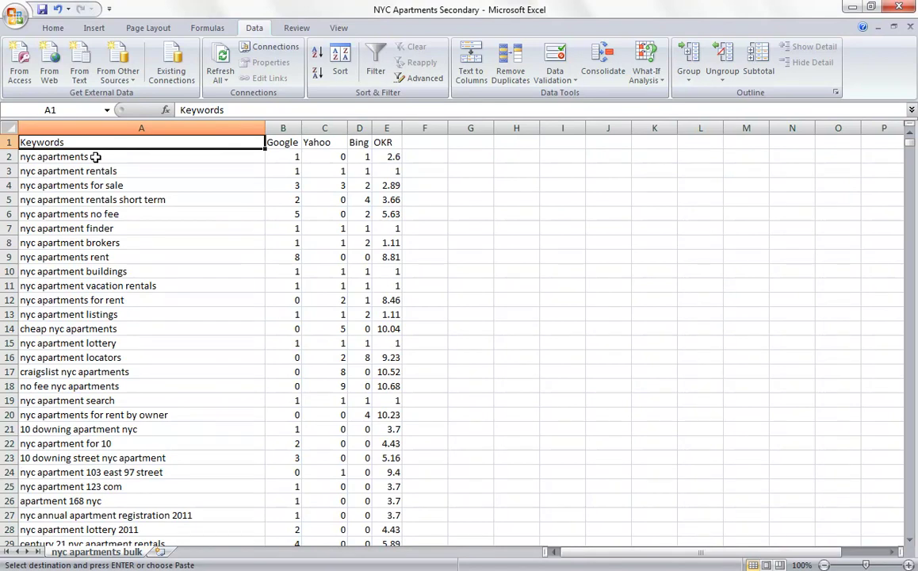
click(95, 157)
right_click(95, 157)
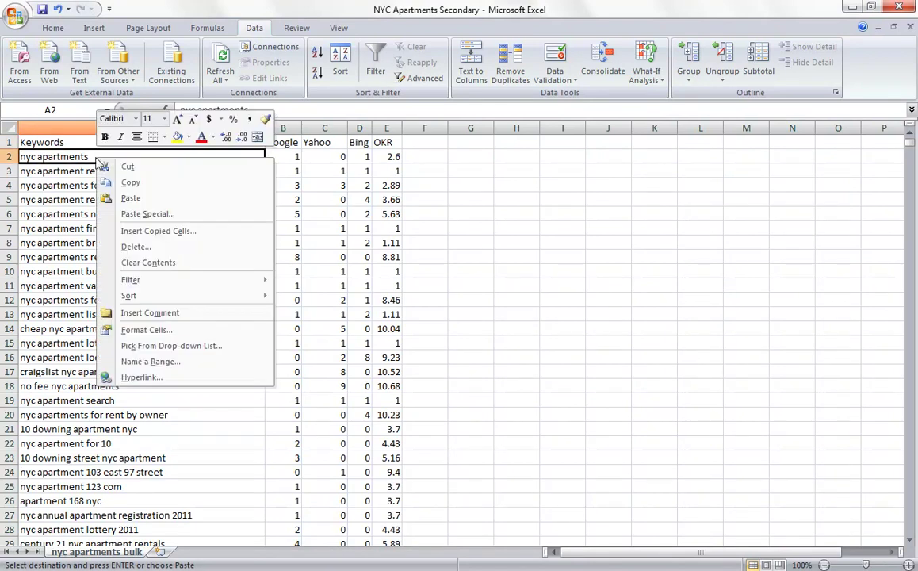
click(130, 199)
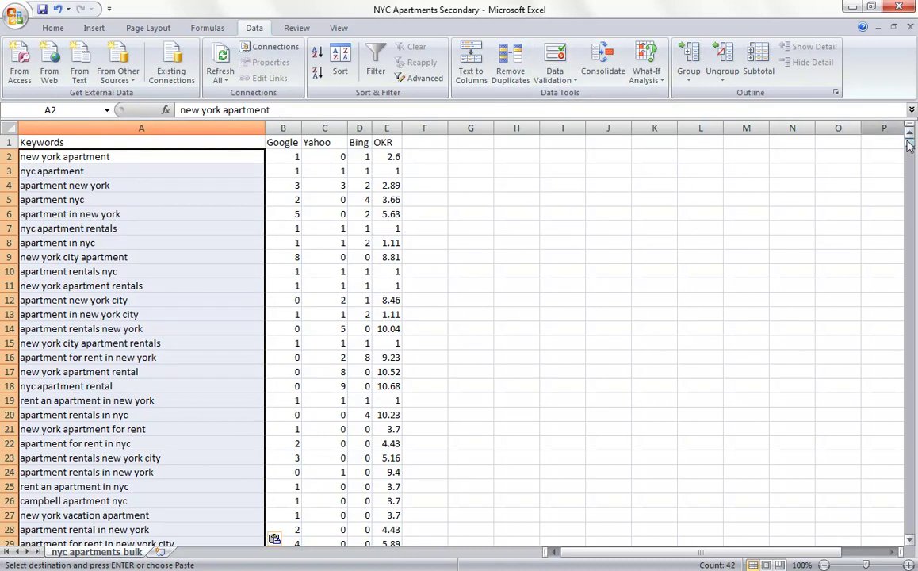
Examine column A around rows 38 to 61, where the pasted primary keywords meet the remaining secondary keywords
drag(909, 145, 911, 153)
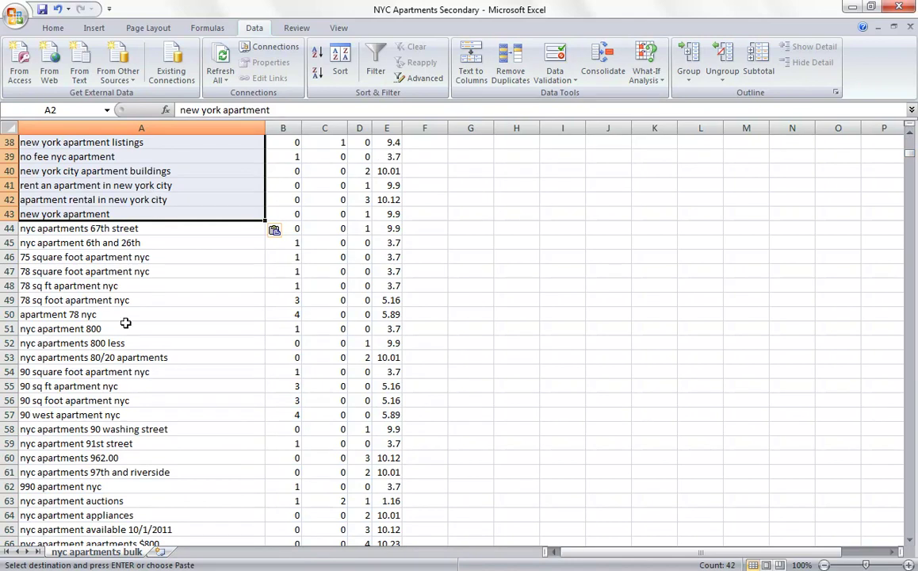
click(123, 299)
drag(168, 232, 162, 467)
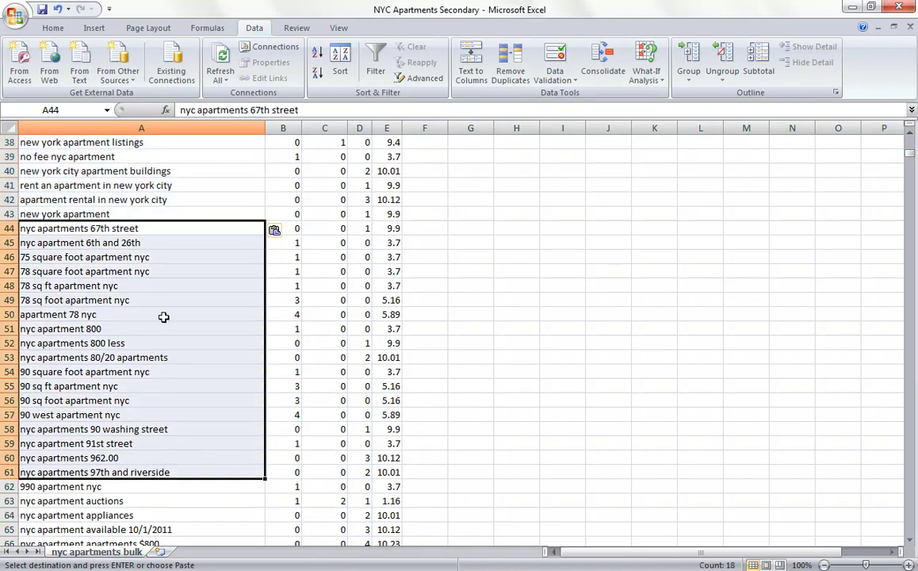
click(169, 156)
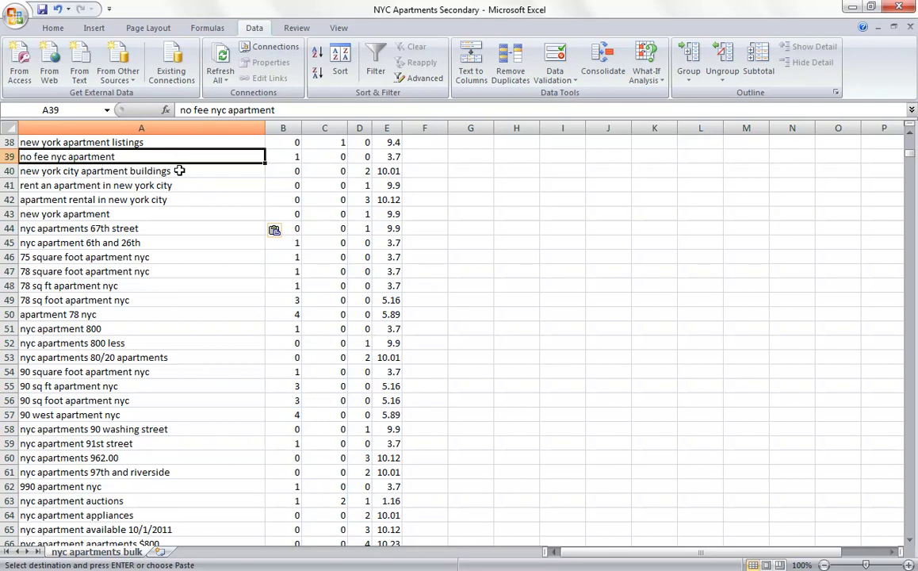
click(182, 171)
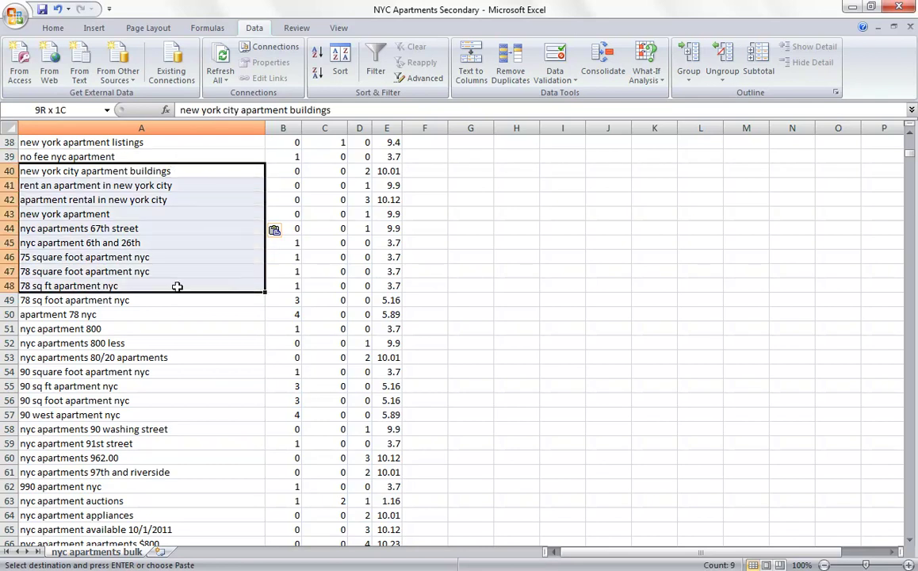
drag(177, 287, 177, 358)
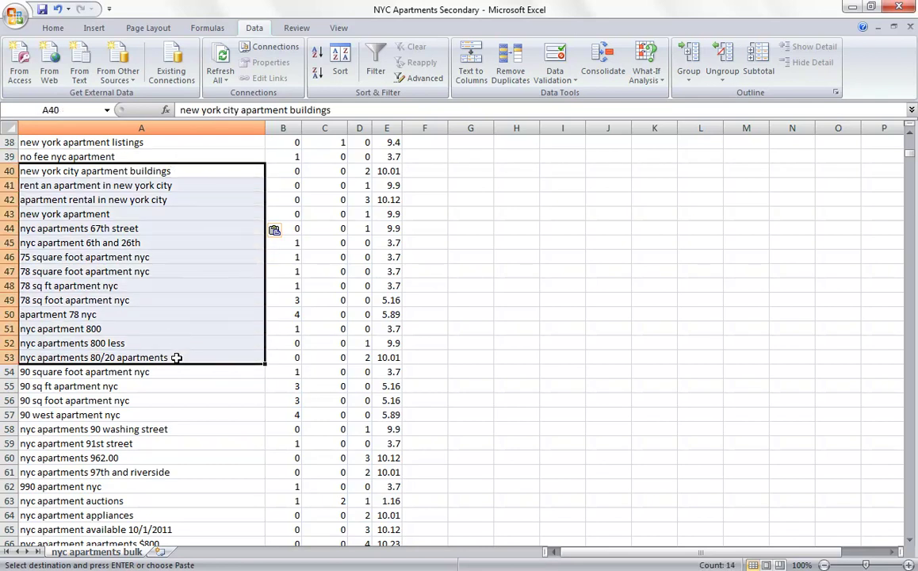
Copy the combined keywords in cells A2 to A1000 of the NYC Apartments Secondary workbook
drag(910, 152, 910, 141)
click(204, 158)
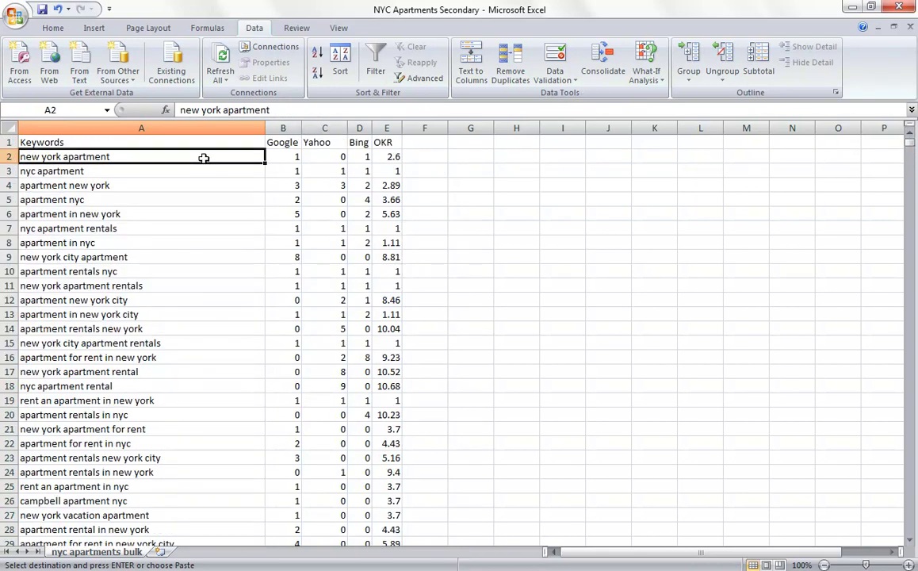
drag(204, 158, 179, 510)
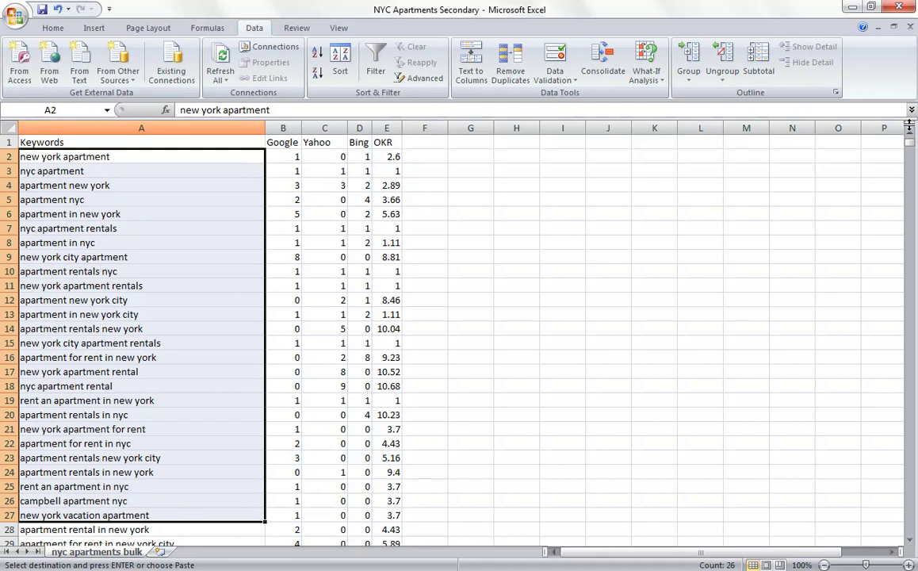
drag(910, 140, 911, 428)
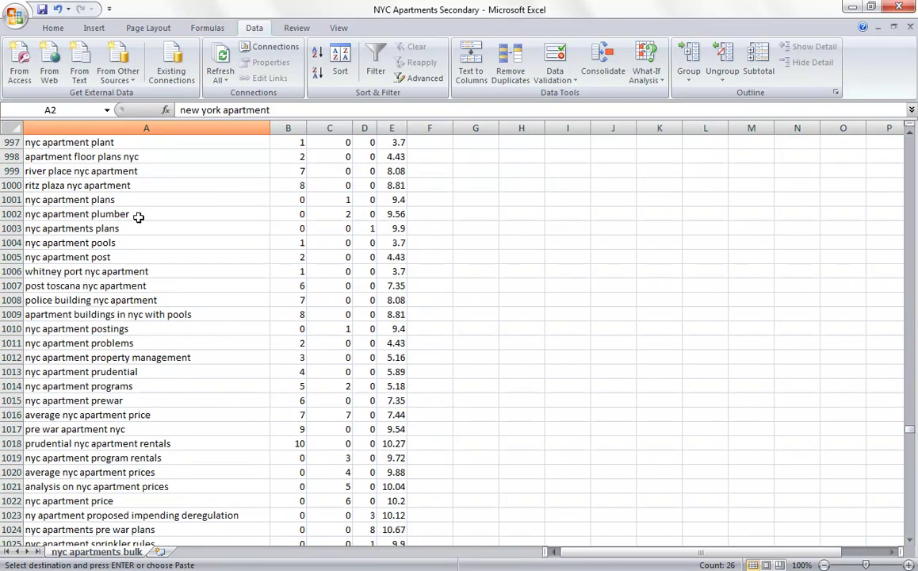
shift+click(119, 185)
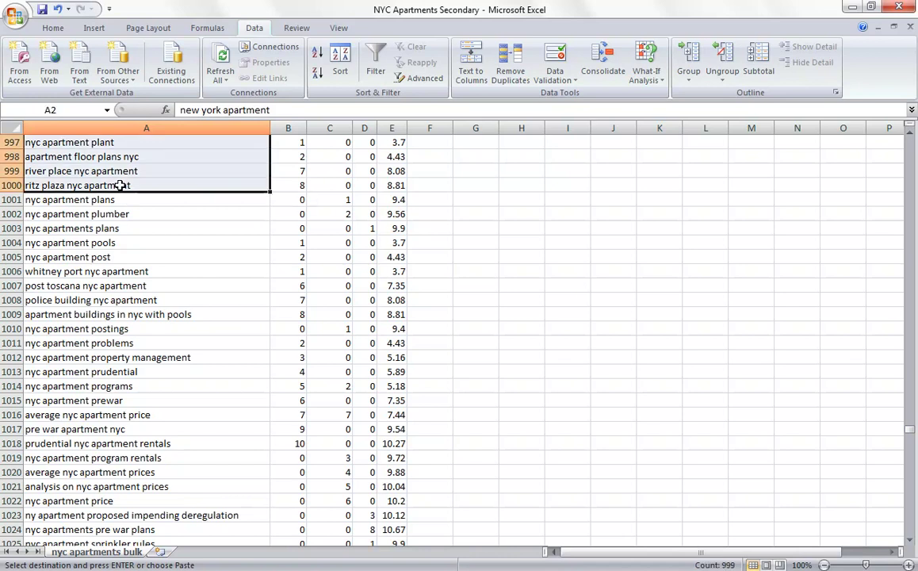
right_click(117, 172)
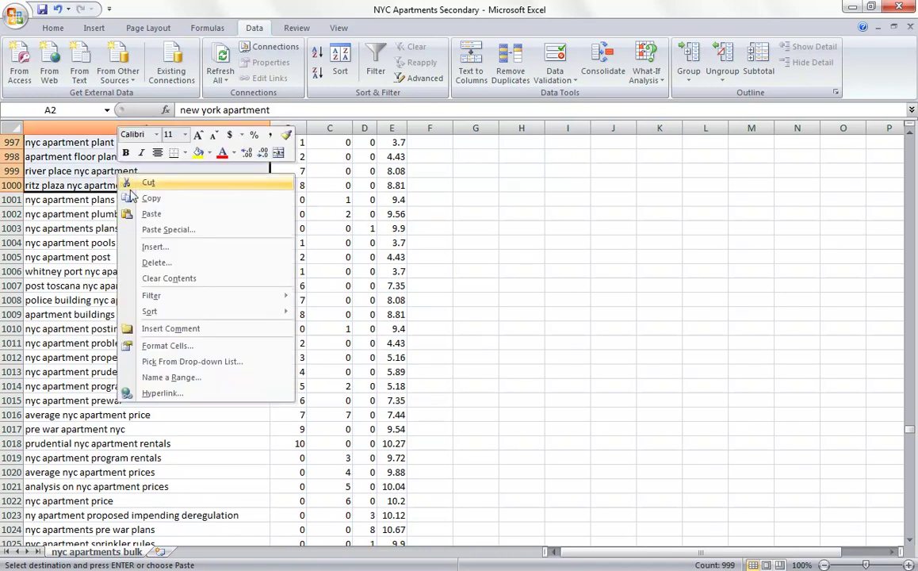
click(174, 200)
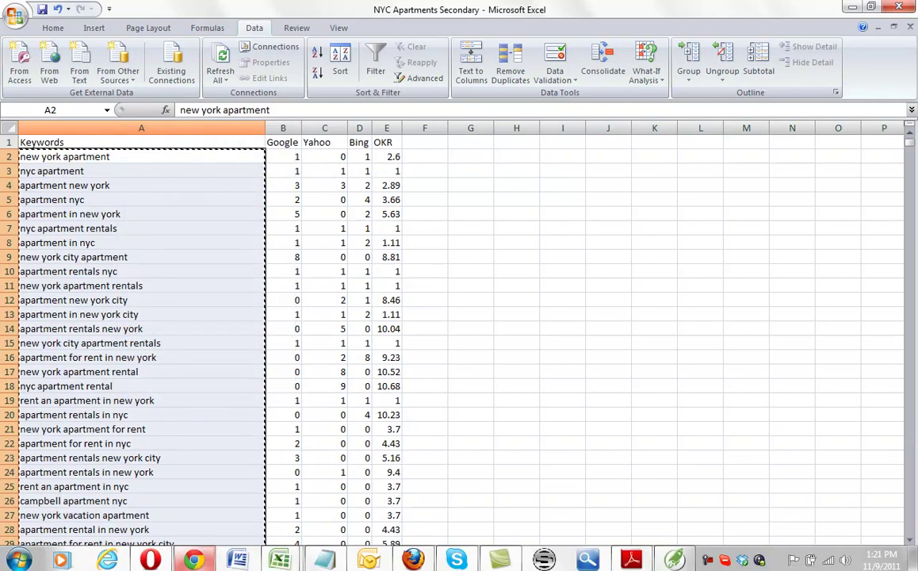
Switch to the WordPress admin in Opera, open the Content Revenge settings and replace the keyword list with the copied keywords
click(147, 562)
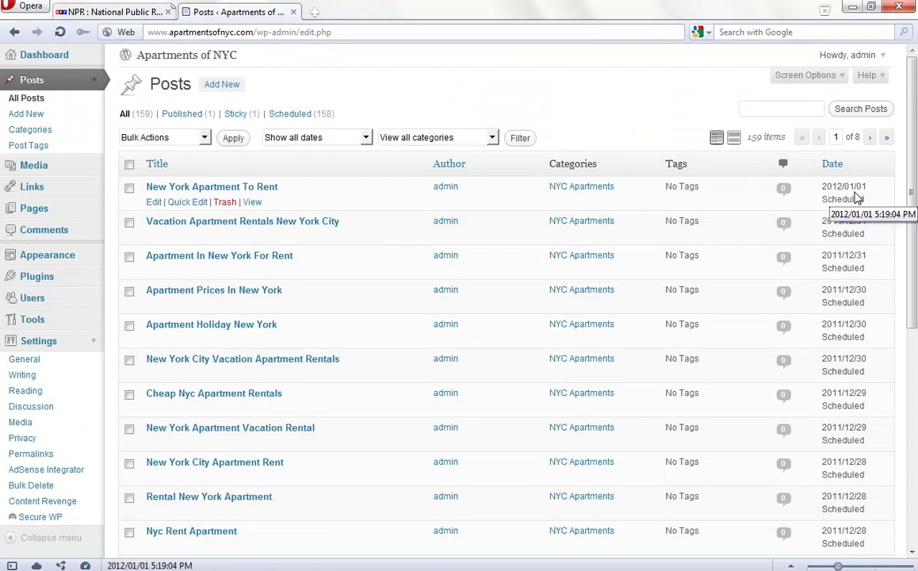
click(62, 504)
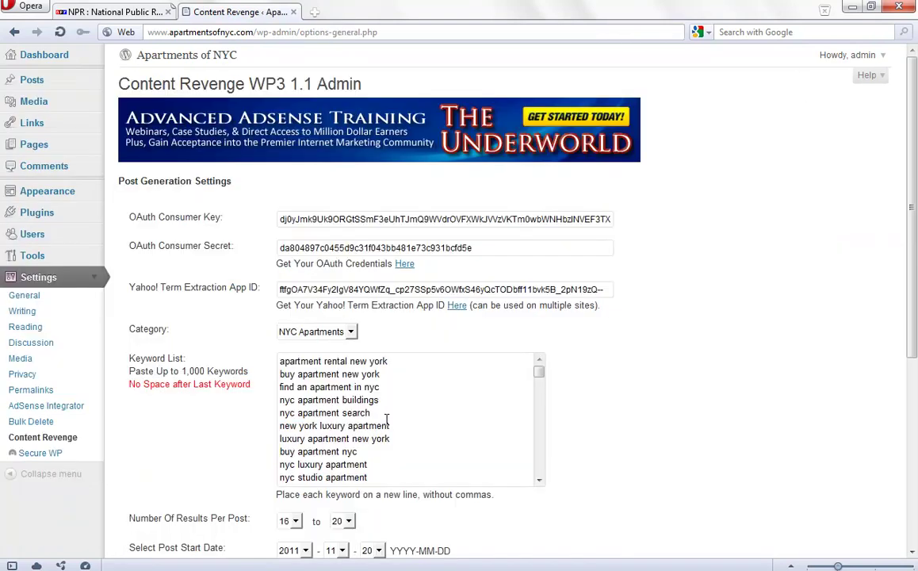
key(ctrl+a)
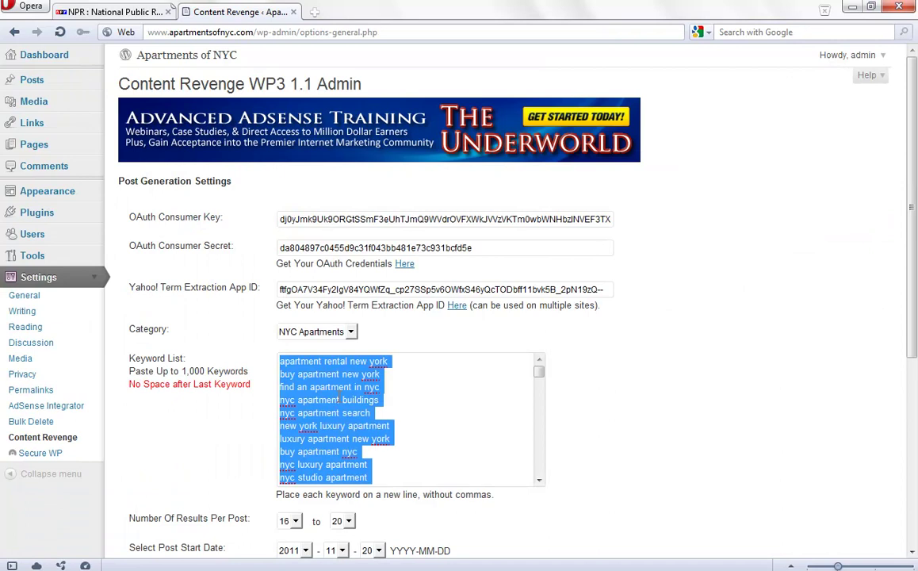
key(Delete)
key(ctrl+v)
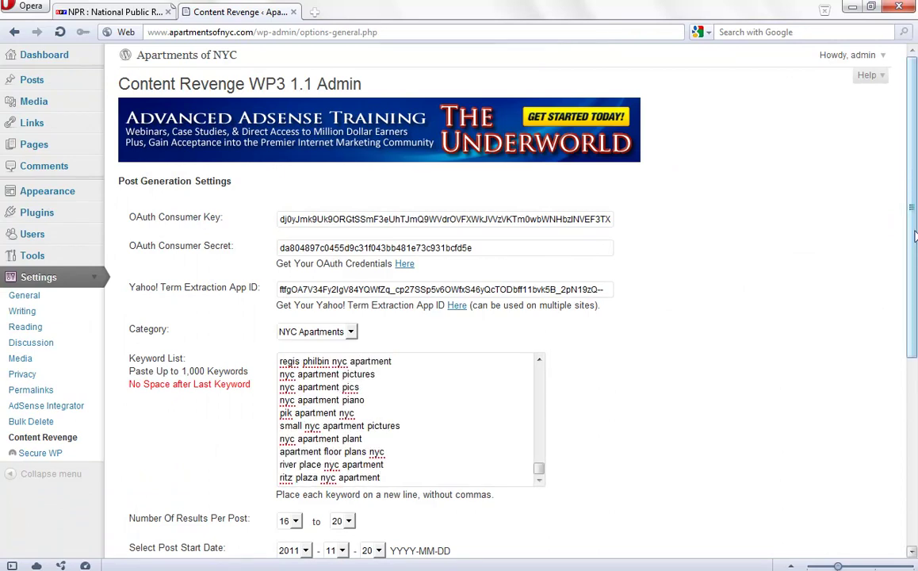
Keep NYC Apartments as the category and set the minimum number of results per post to 15
click(355, 333)
click(353, 331)
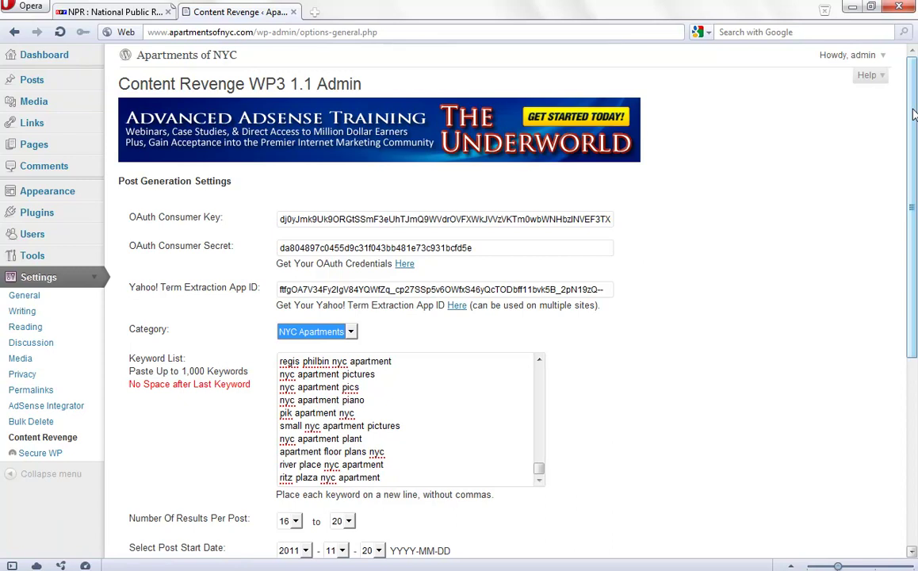
drag(913, 115, 915, 207)
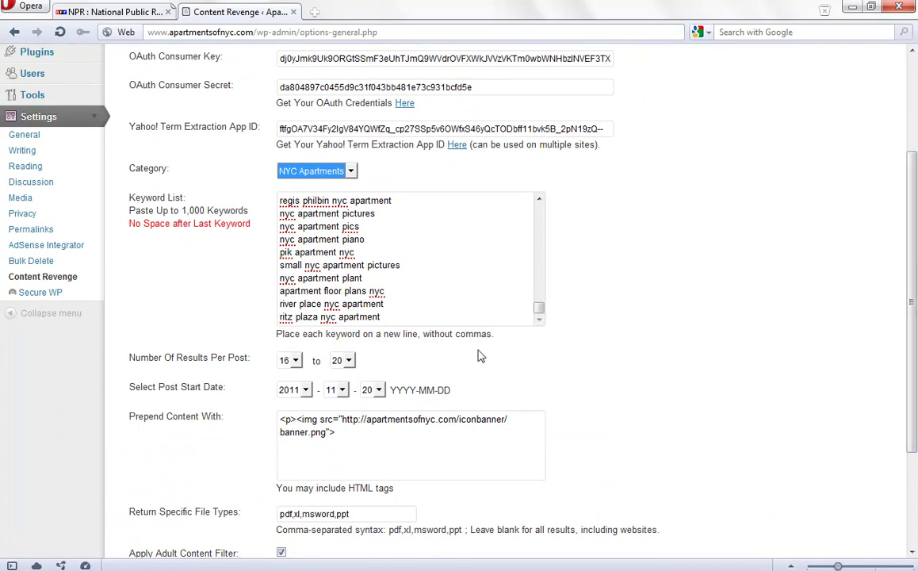
click(295, 361)
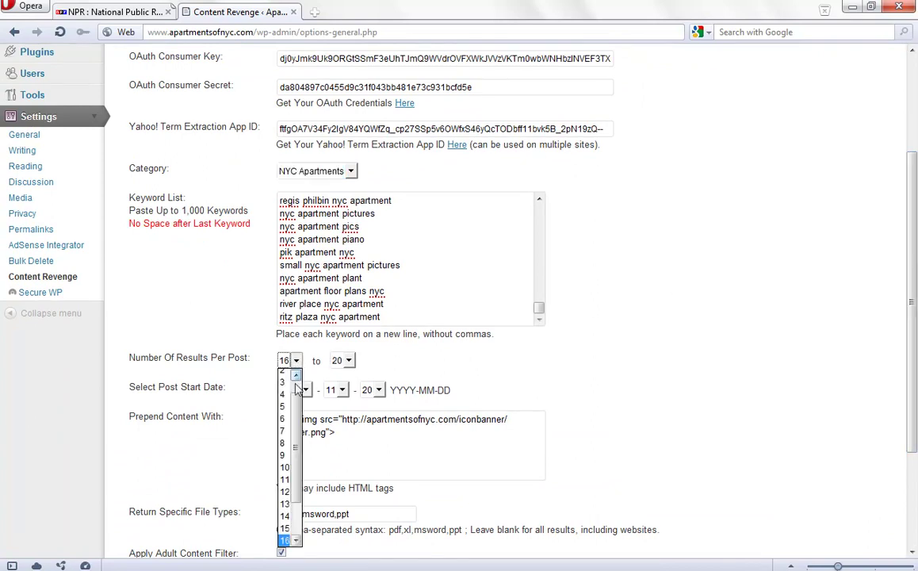
scroll(296, 460, down, 1)
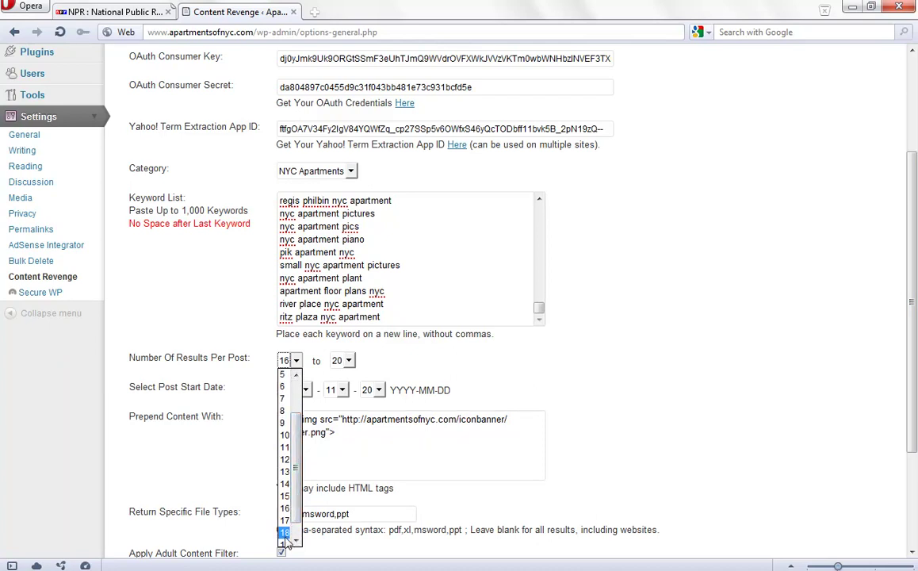
click(286, 497)
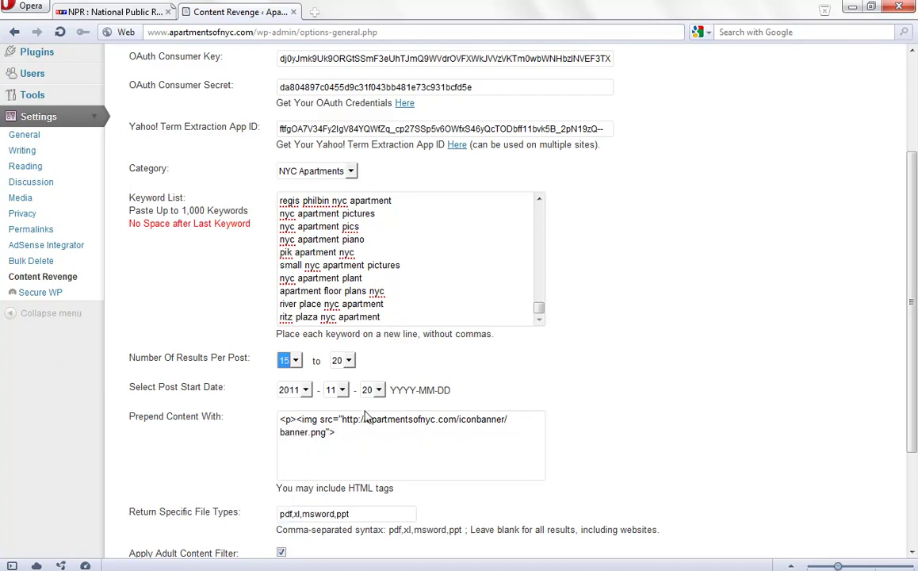
Set the post start date to 2012-01-02
click(305, 390)
click(290, 477)
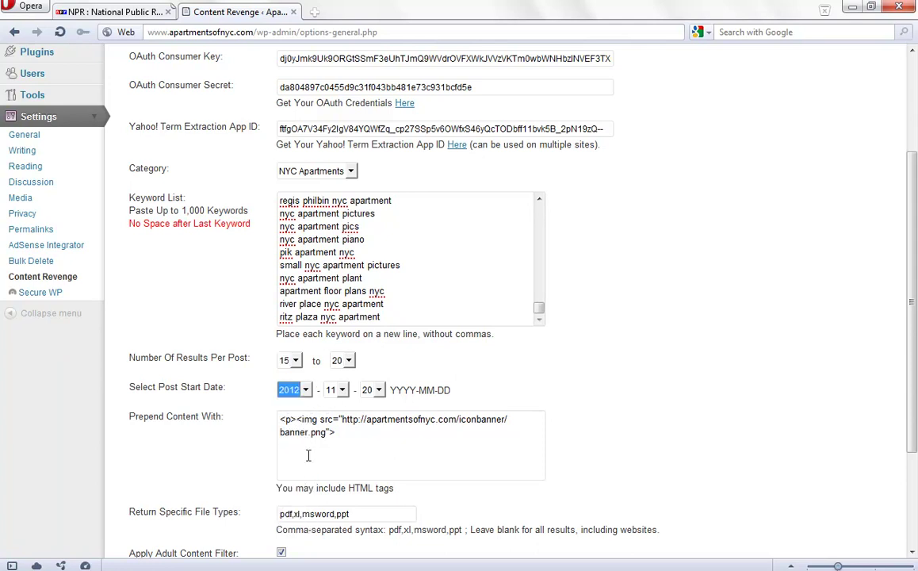
click(341, 390)
click(331, 405)
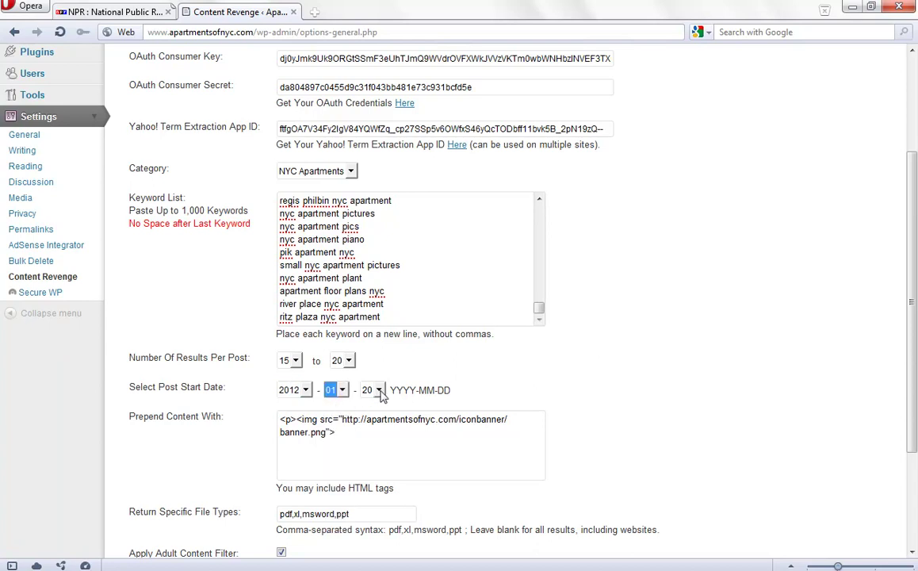
click(380, 390)
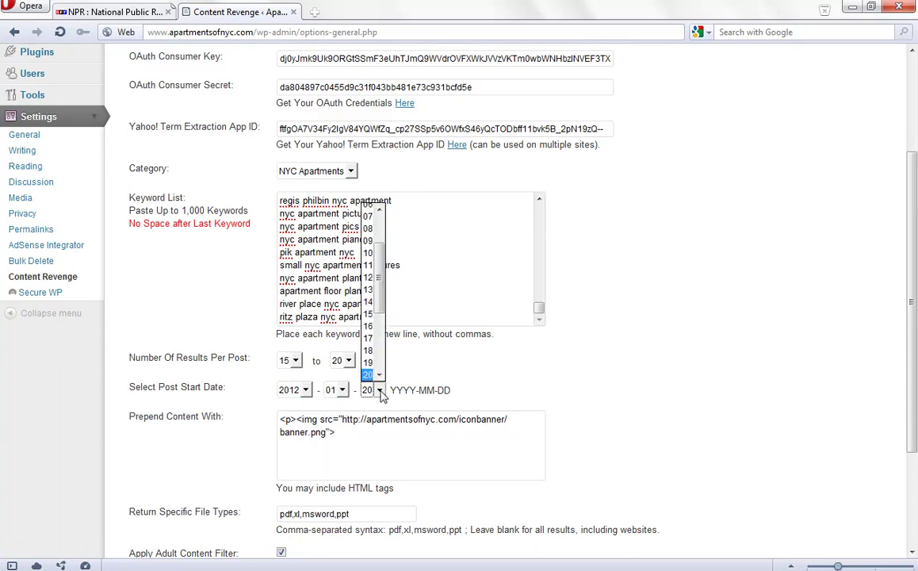
scroll(371, 261, up, 2)
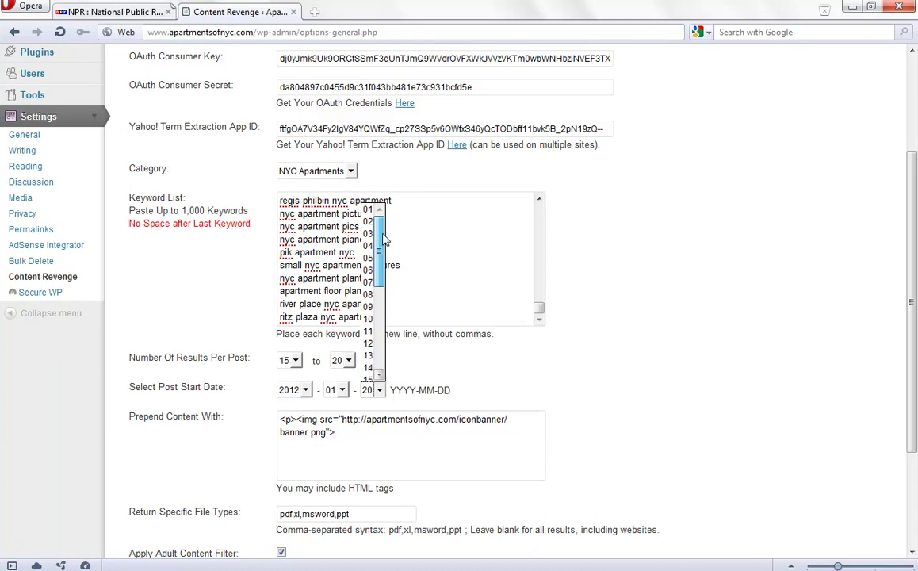
click(368, 222)
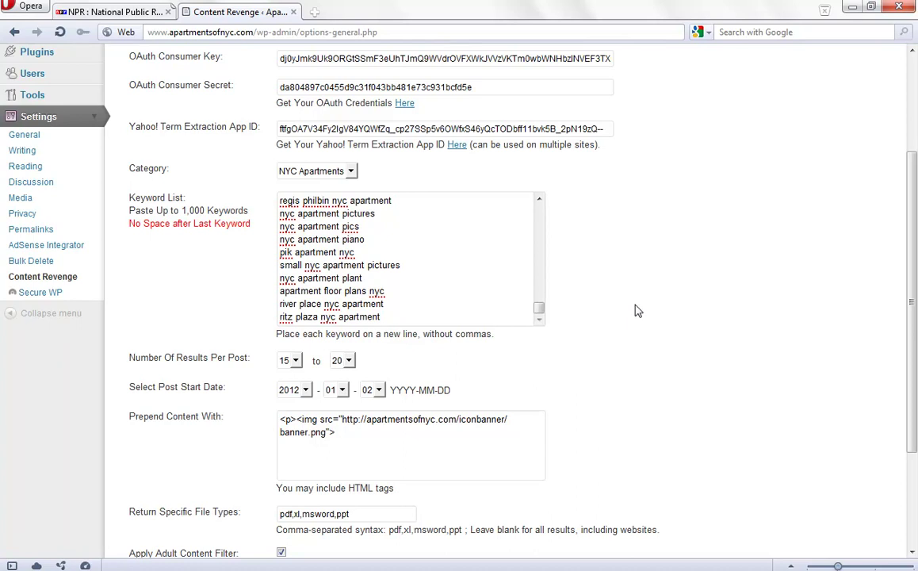
click(287, 389)
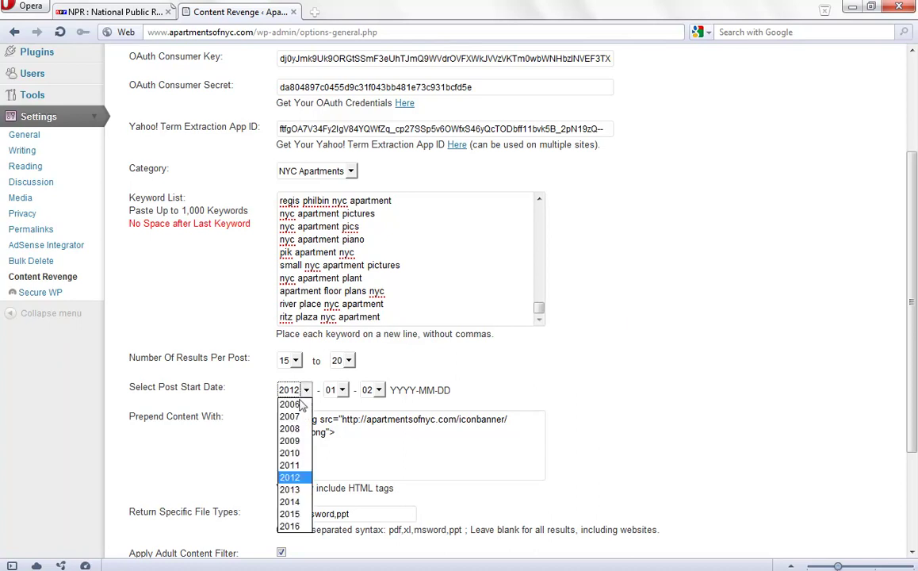
click(306, 394)
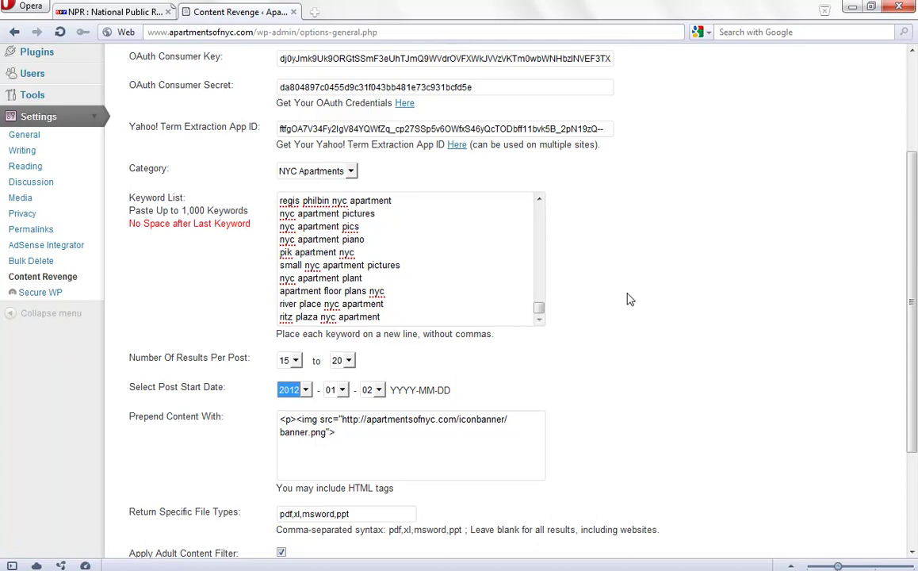
Save the settings to generate posts for the combined keyword batch, and open the site's post list
drag(914, 179, 799, 328)
click(133, 486)
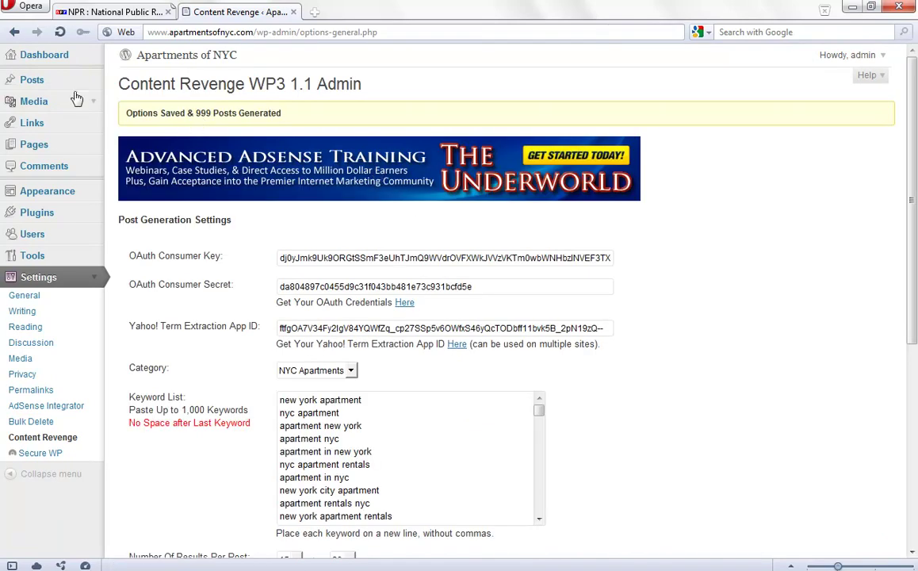
click(33, 82)
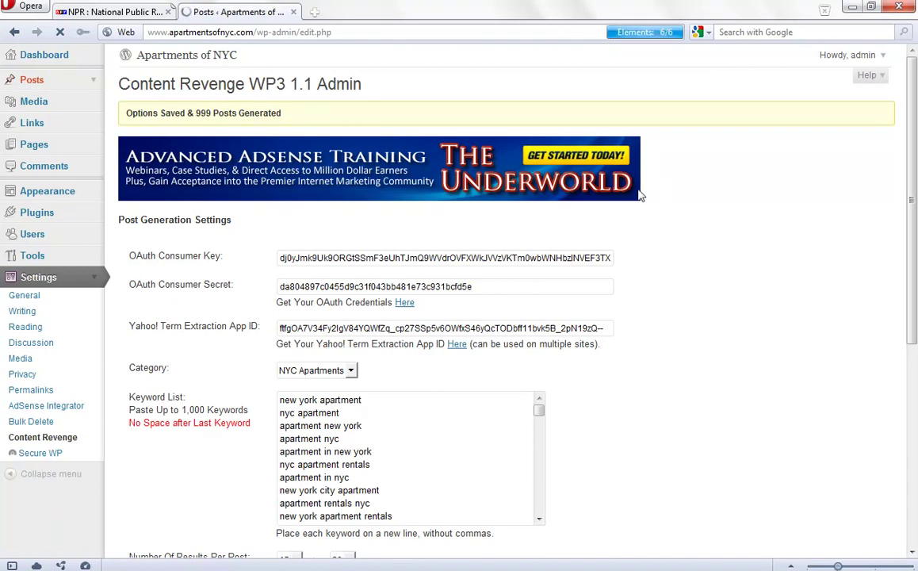